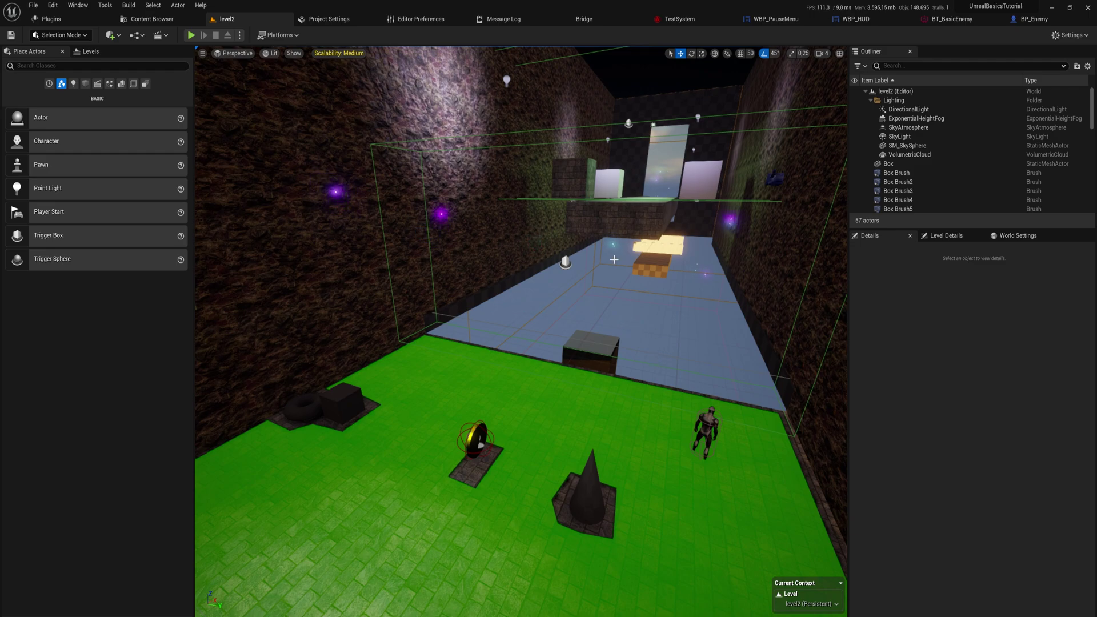
Filter Project Settings by 'default' and set the Game Default Map to level2.
click(346, 20)
text(default)
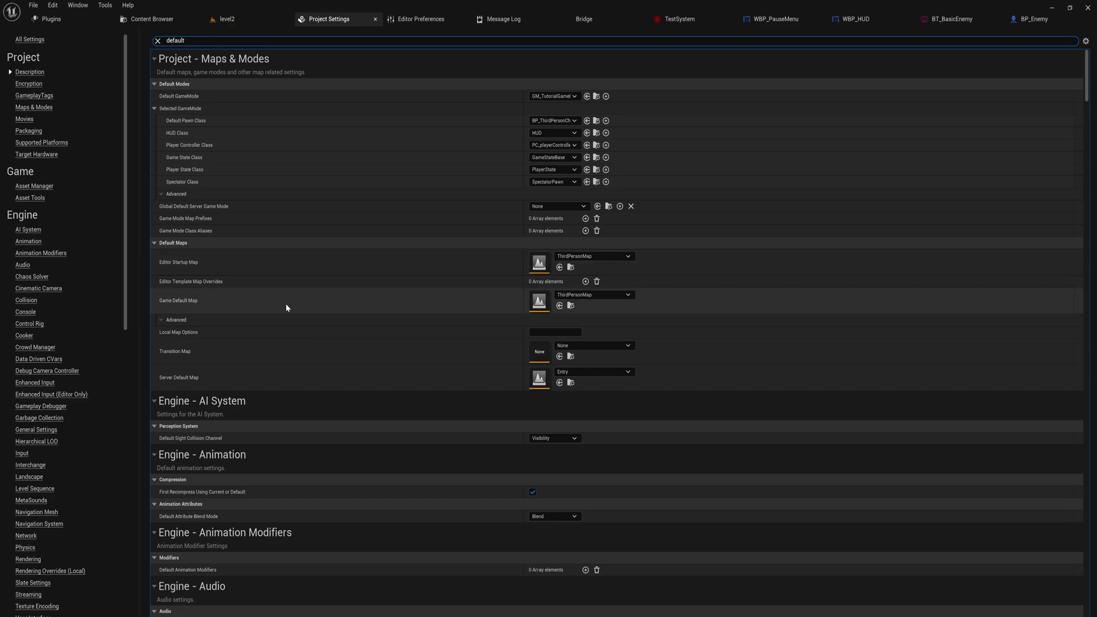
click(572, 296)
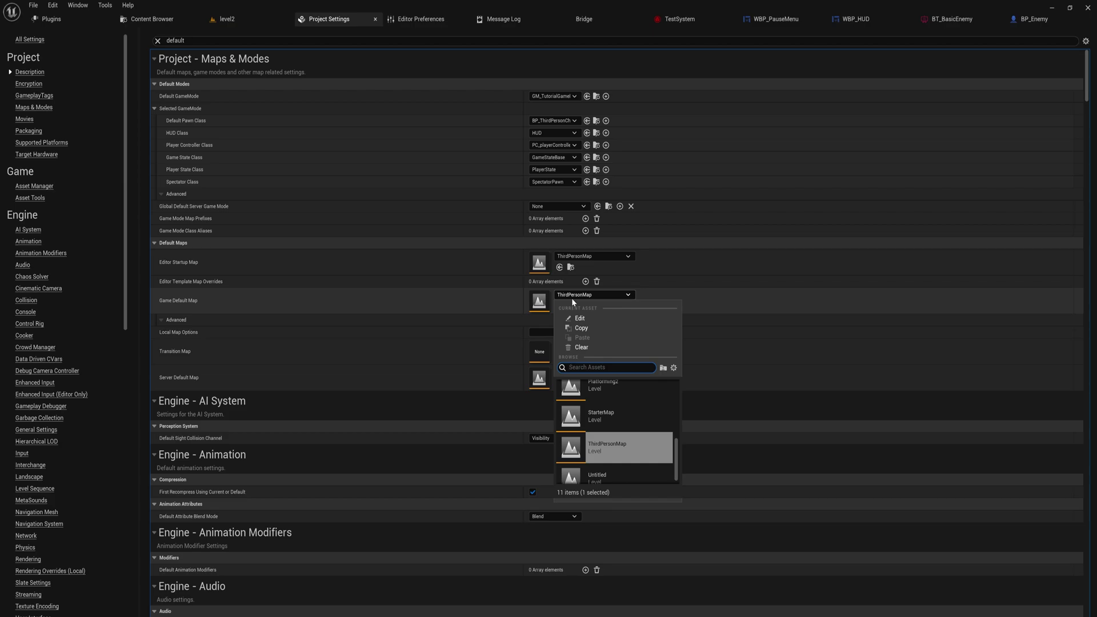
text(level2)
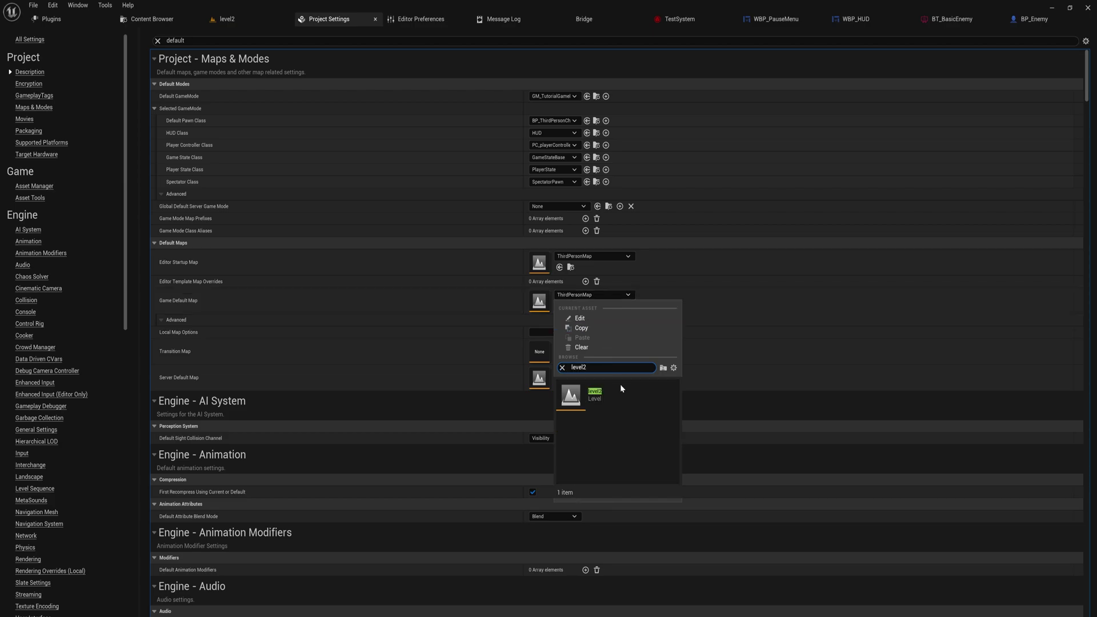
click(621, 394)
Set the Editor Startup Map to level2 as well.
click(577, 256)
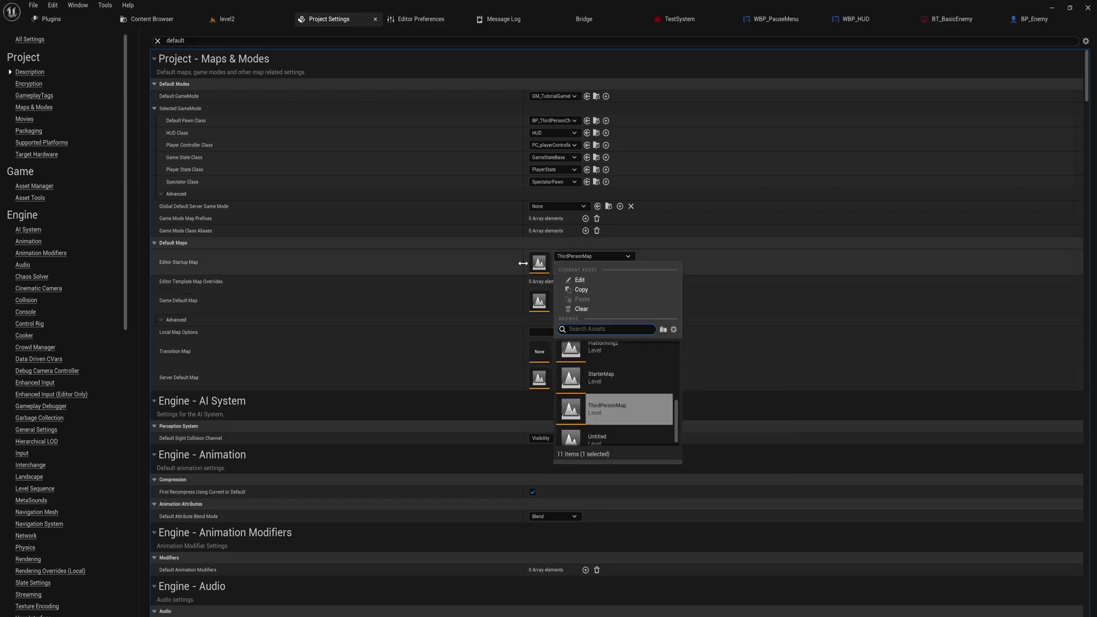
text(level2)
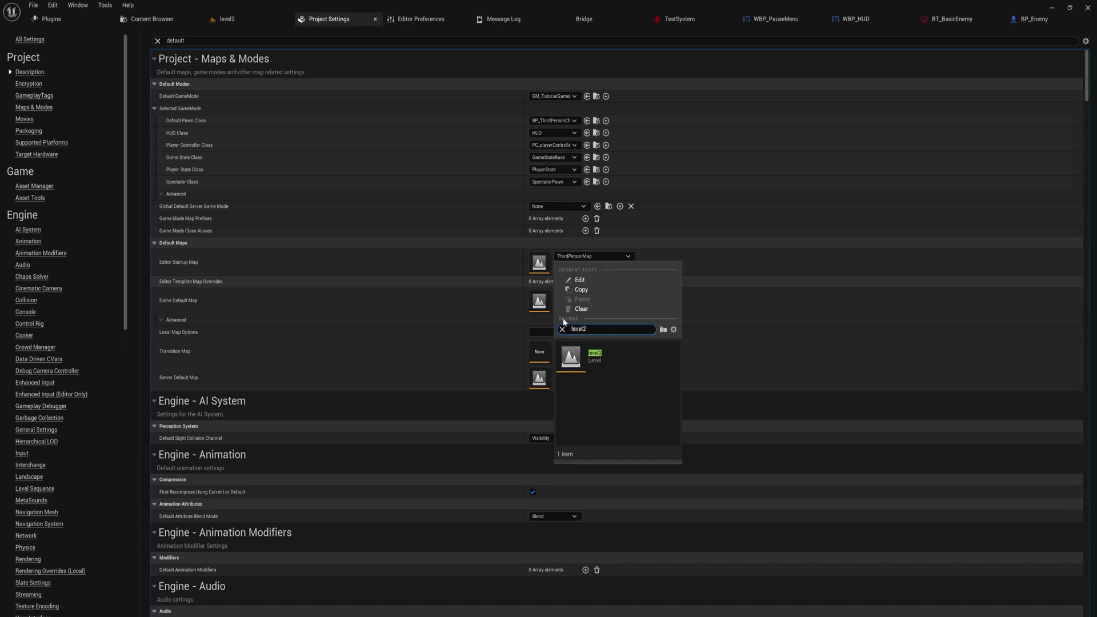
click(627, 358)
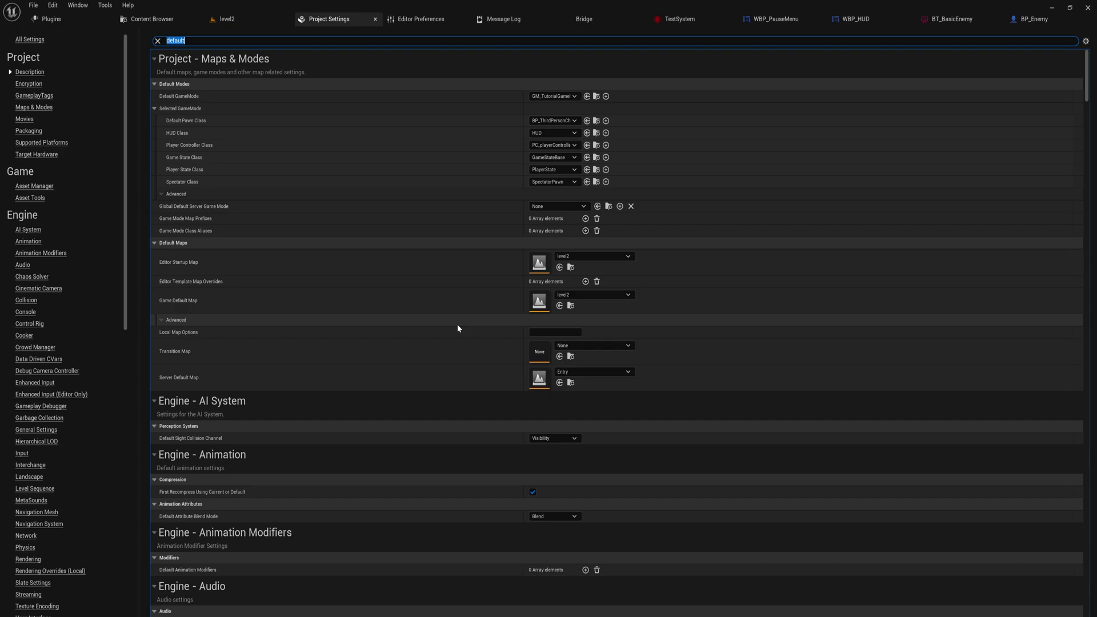
click(336, 40)
Filter settings by 'include' and give the packaged-build maps list three empty entries.
key(ctrl+a)
text(include)
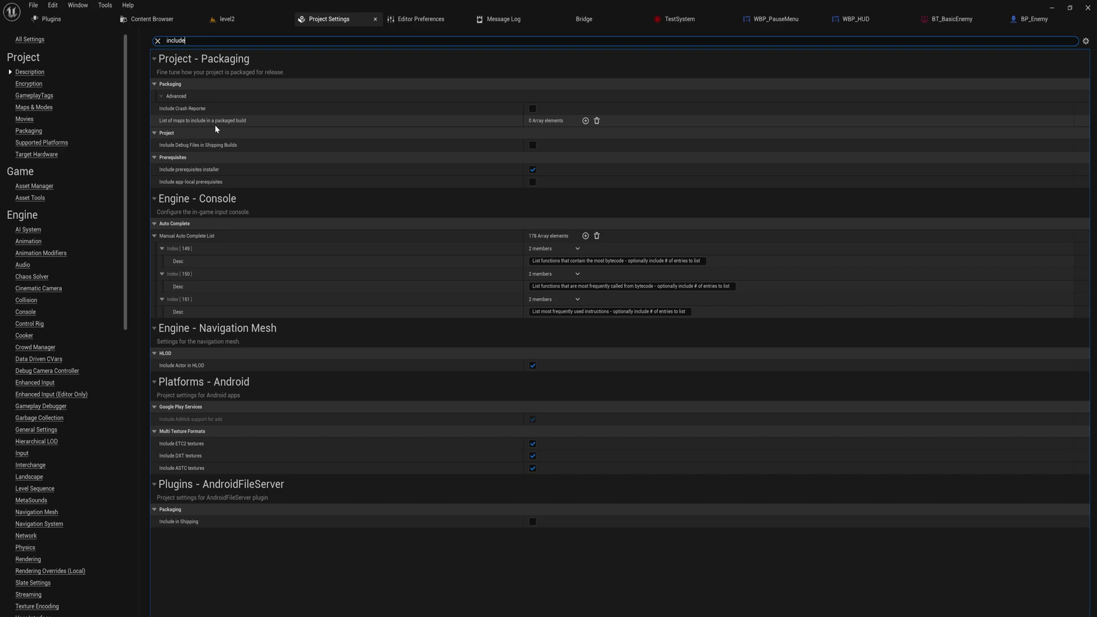
click(585, 121)
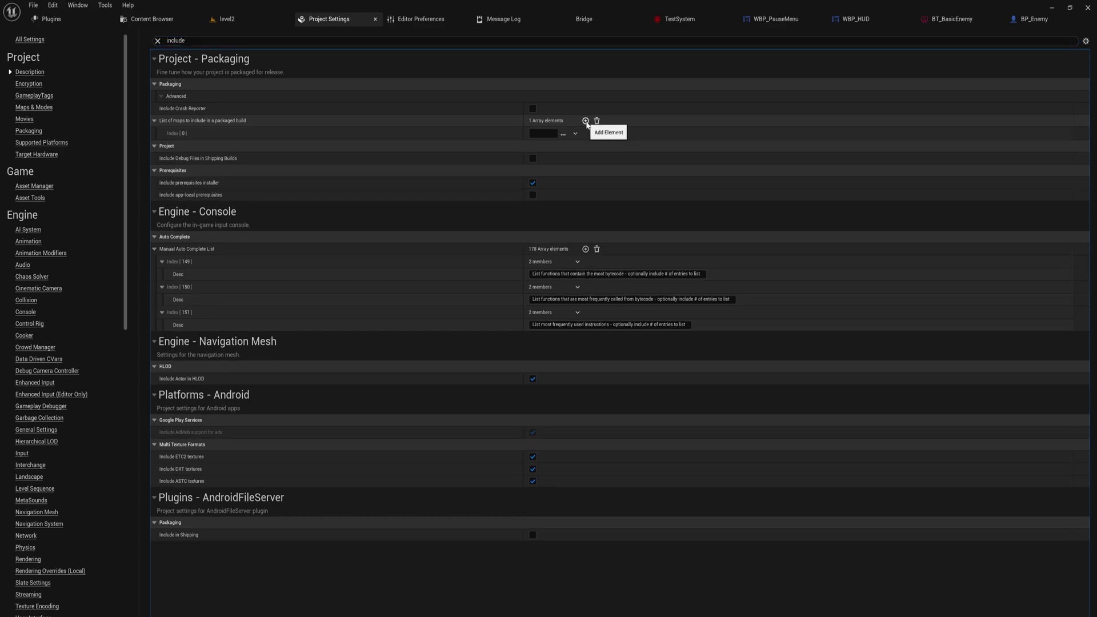
click(585, 121)
click(585, 121)
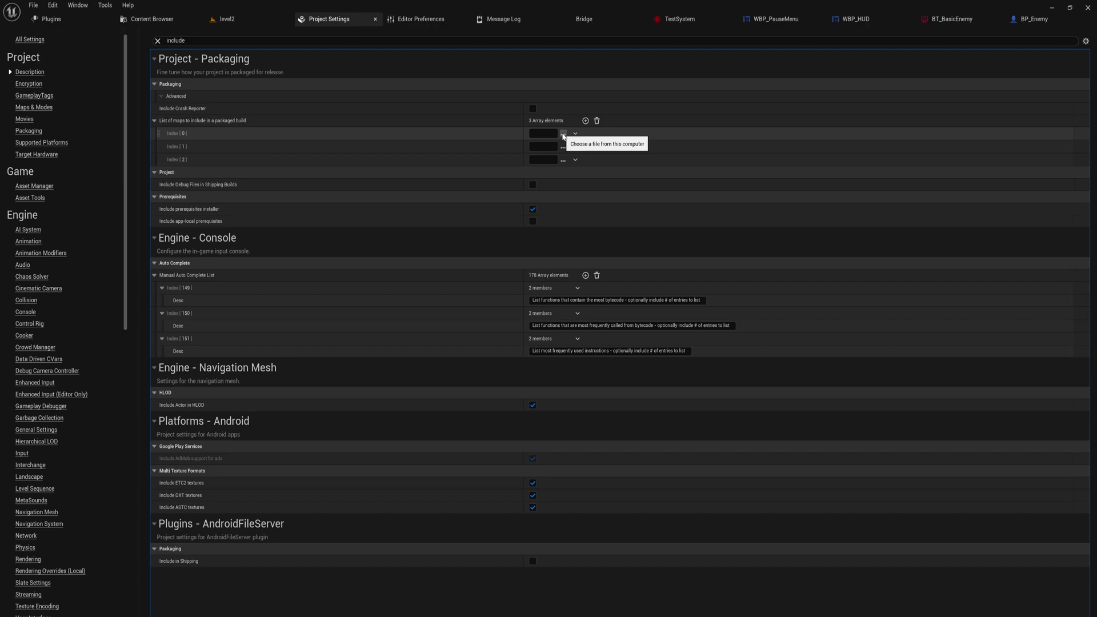
click(563, 134)
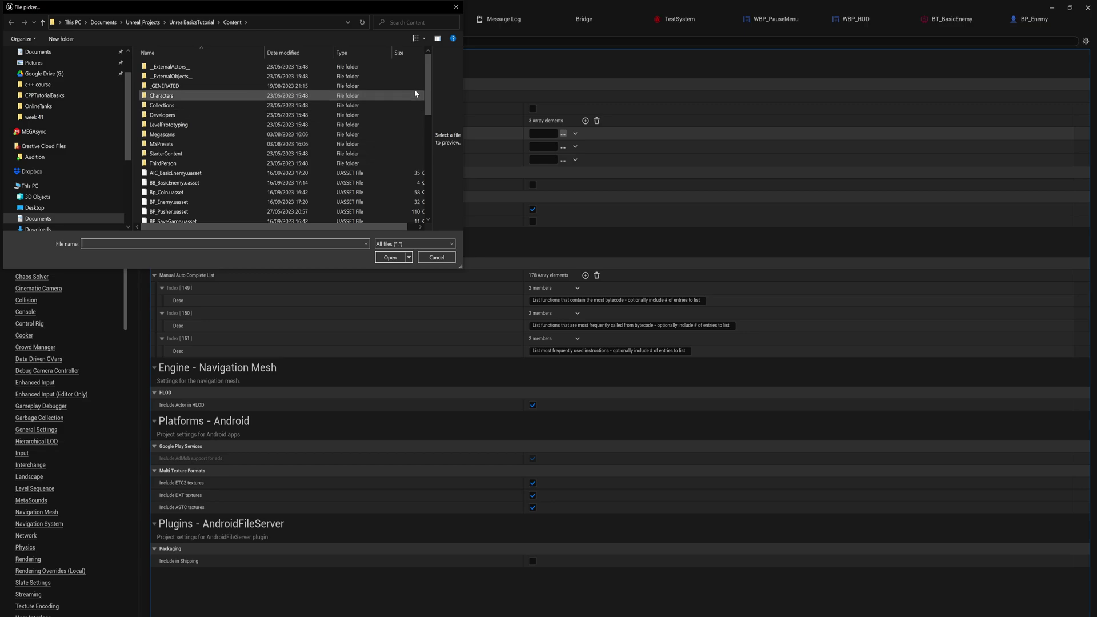
Pick Level1.umap for the first packaged map entry, Index [0].
scroll(431, 113, down, 2)
scroll(432, 117, down, 1)
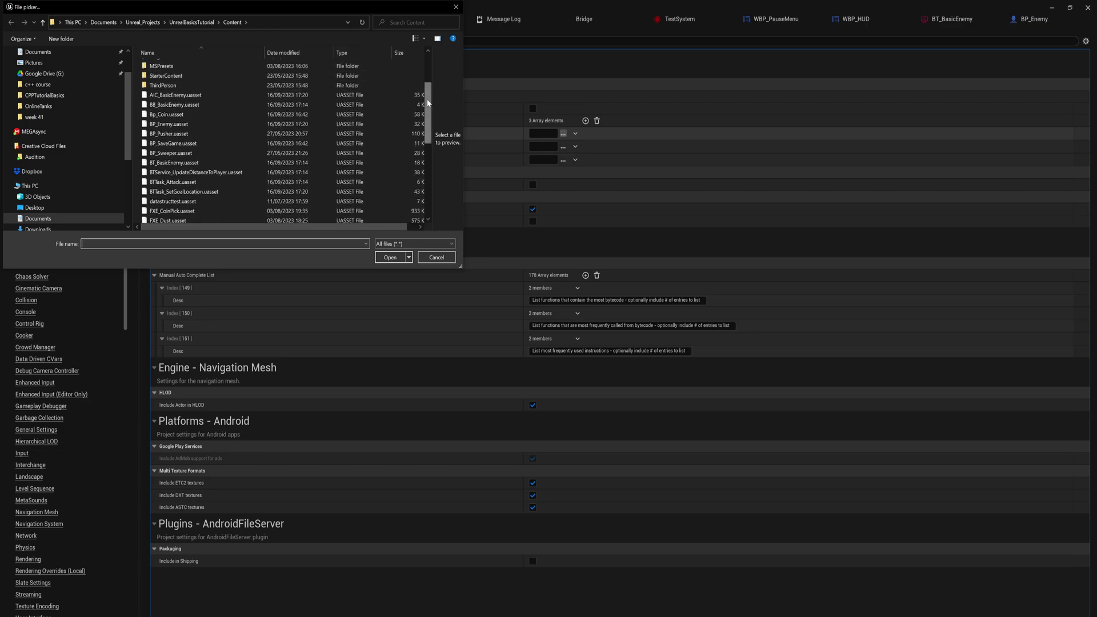
scroll(428, 115, down, 2)
scroll(430, 120, down, 3)
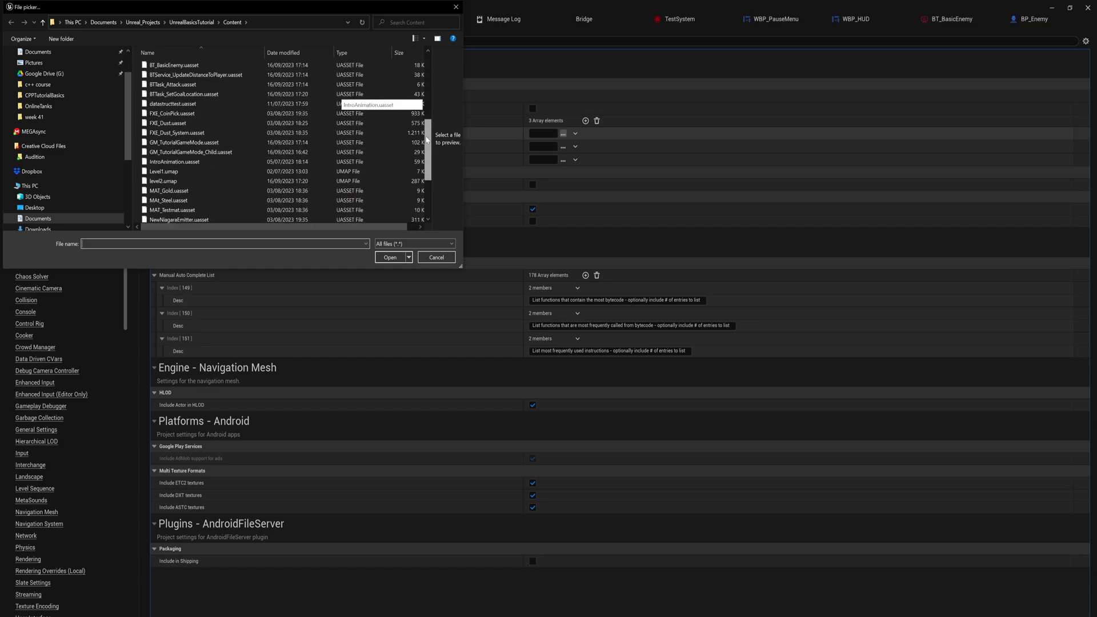
click(183, 169)
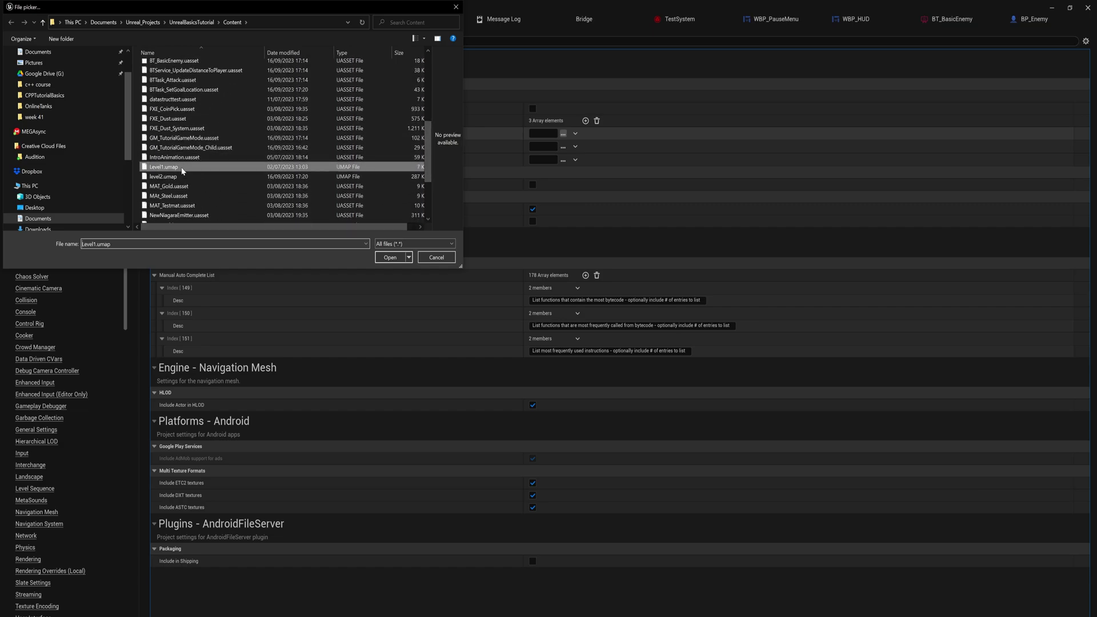
click(391, 257)
Pick level2.umap for the second entry, Index [1].
click(563, 147)
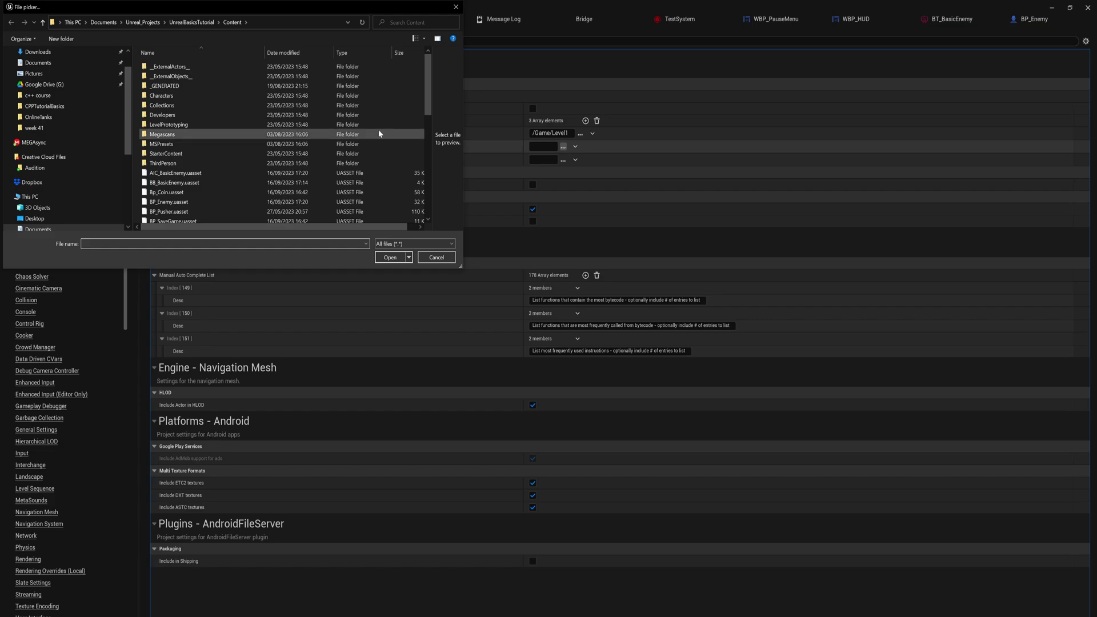
scroll(436, 194, down, 5)
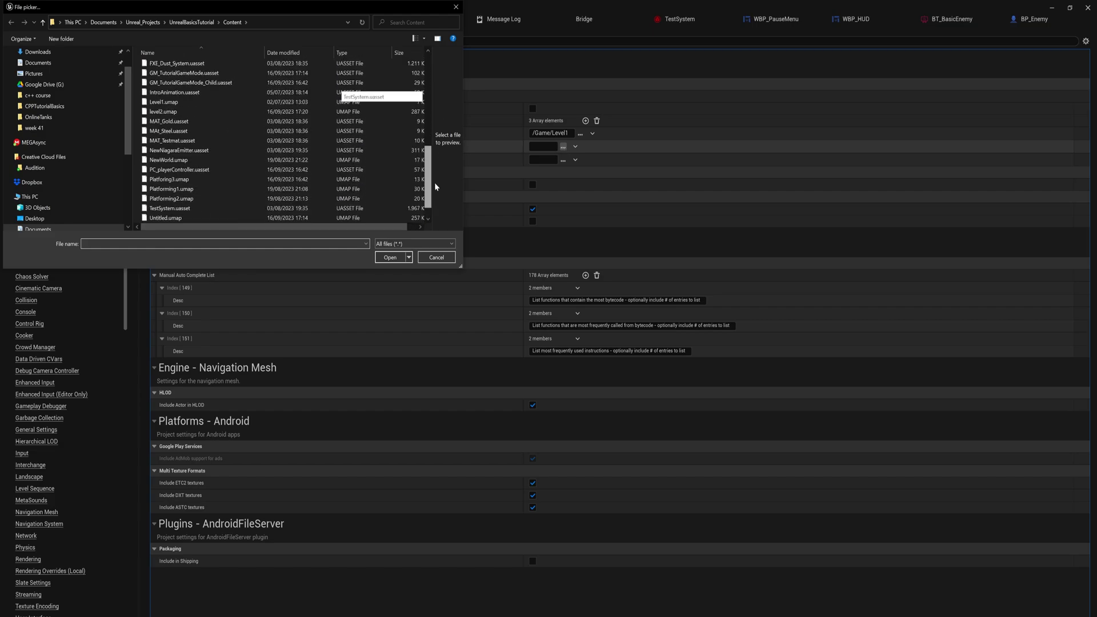
double_click(196, 115)
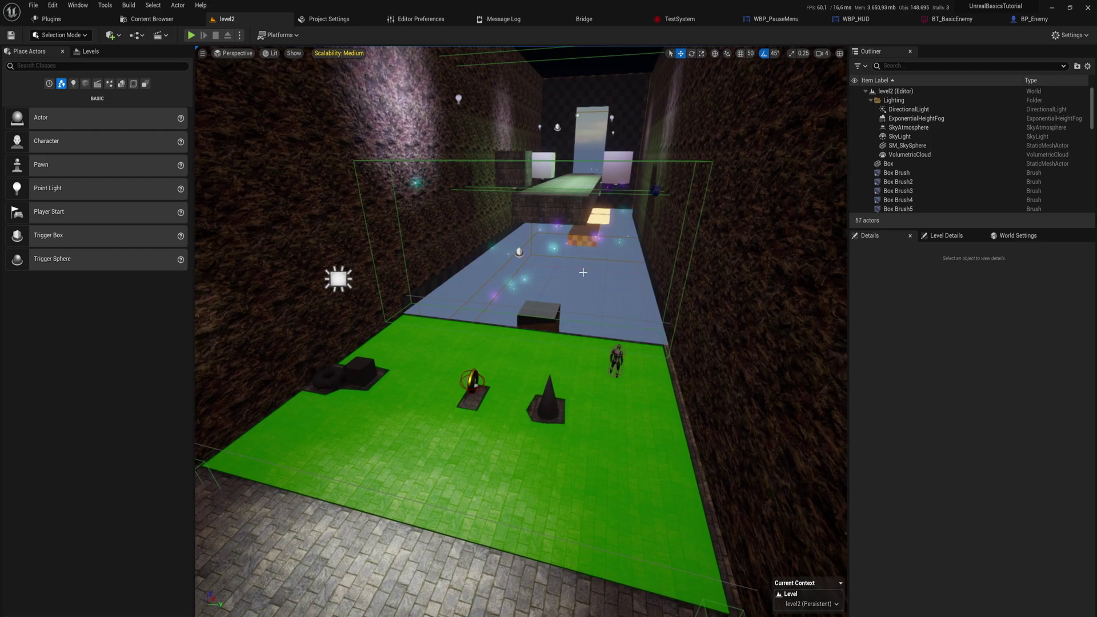
Show the Windows submenu from the Platforms toolbar dropdown.
click(296, 36)
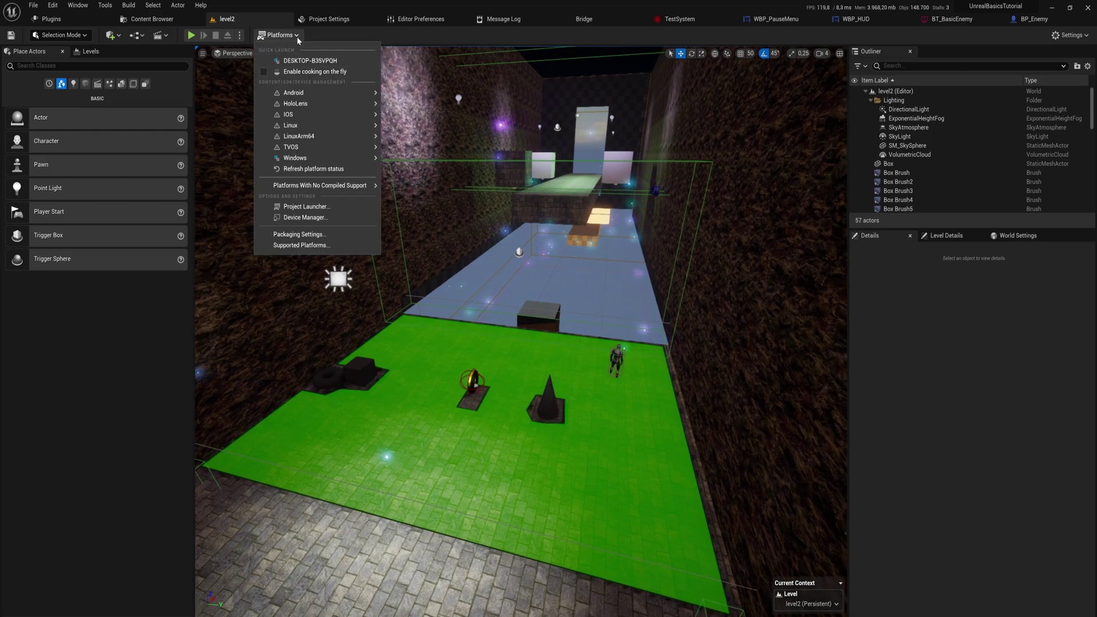
mouse_move(287, 94)
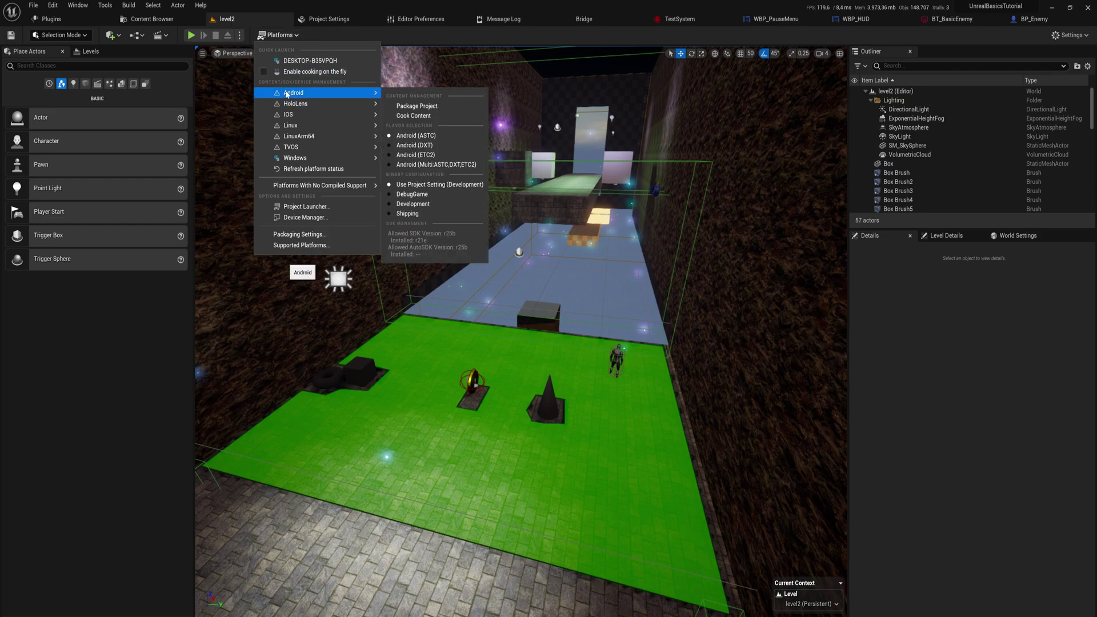
mouse_move(335, 125)
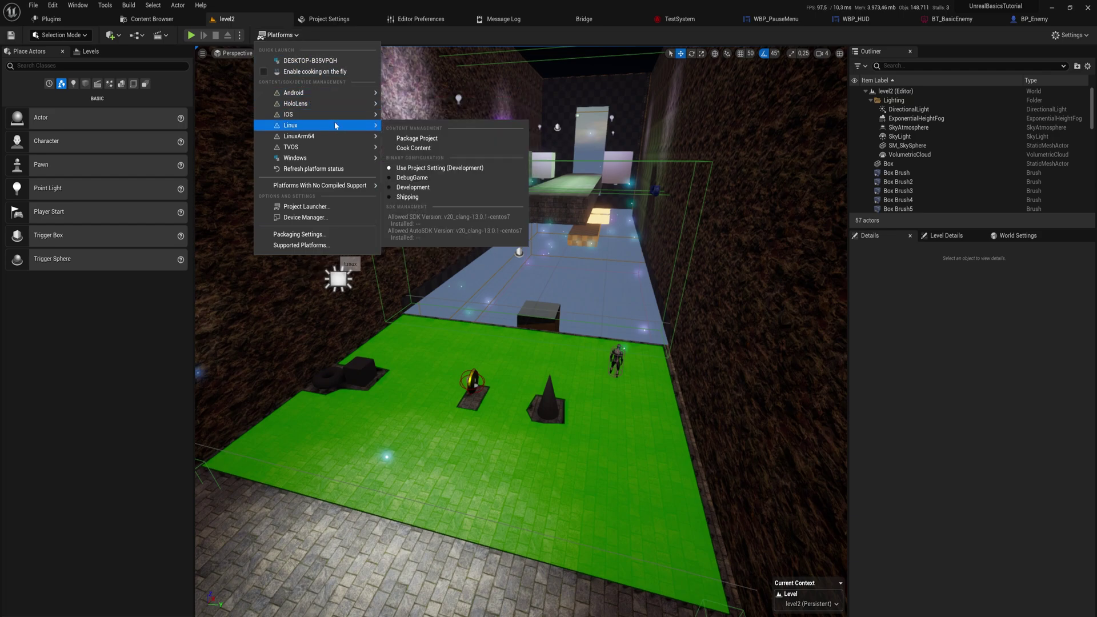
mouse_move(323, 100)
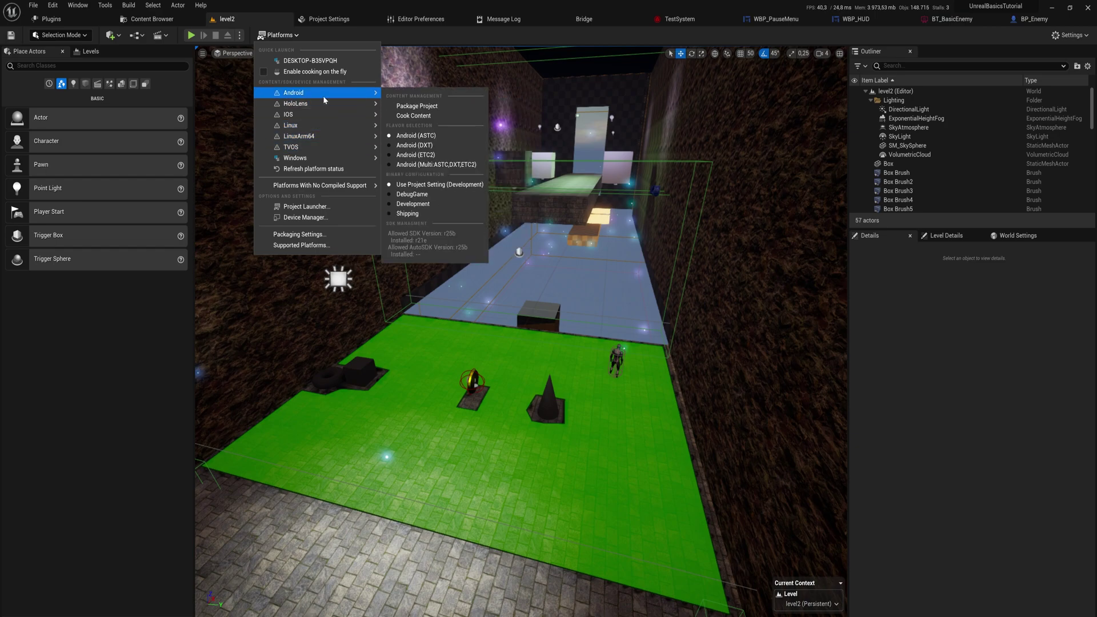
mouse_move(302, 159)
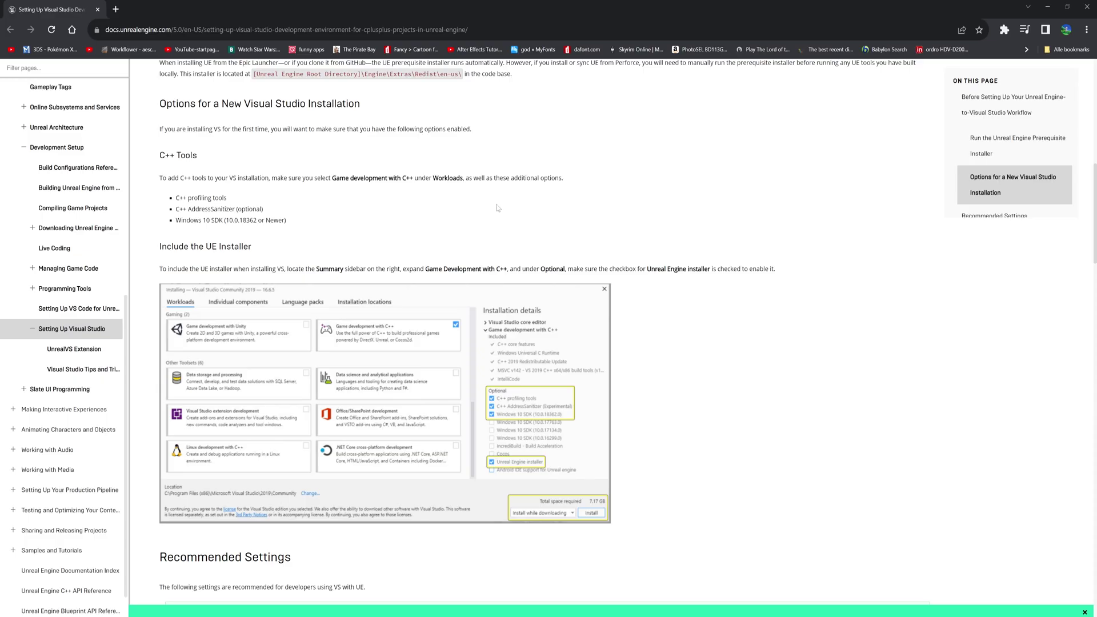
Scroll through the Setting Up Visual Studio page's C++ tools and installer options.
scroll(489, 268, up, 1)
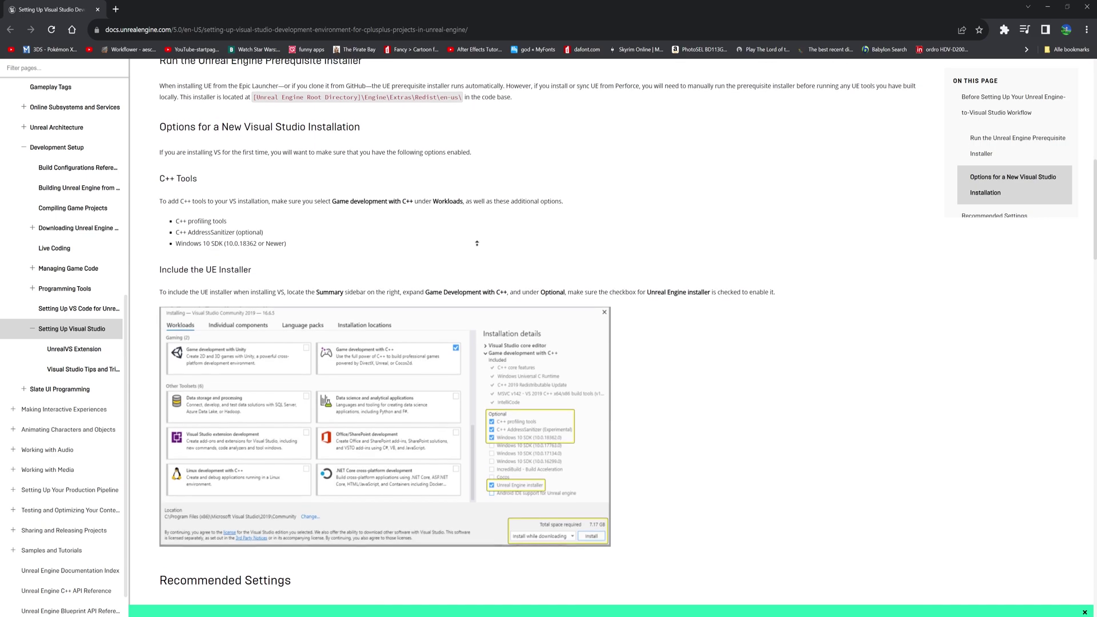
scroll(492, 288, down, 1)
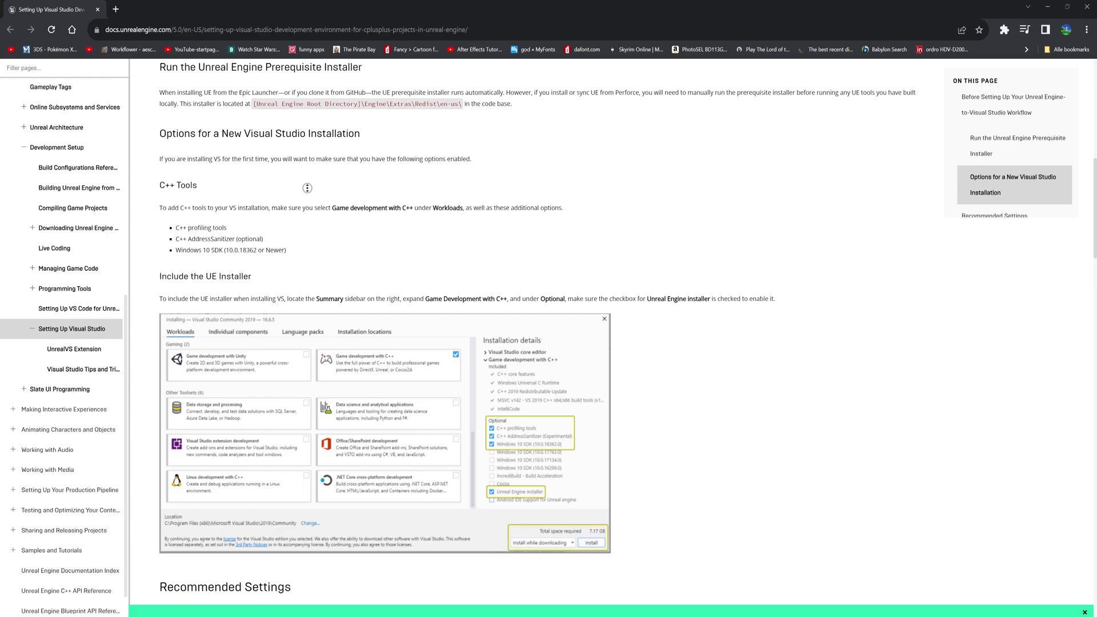
scroll(319, 217, down, 1)
scroll(319, 216, down, 2)
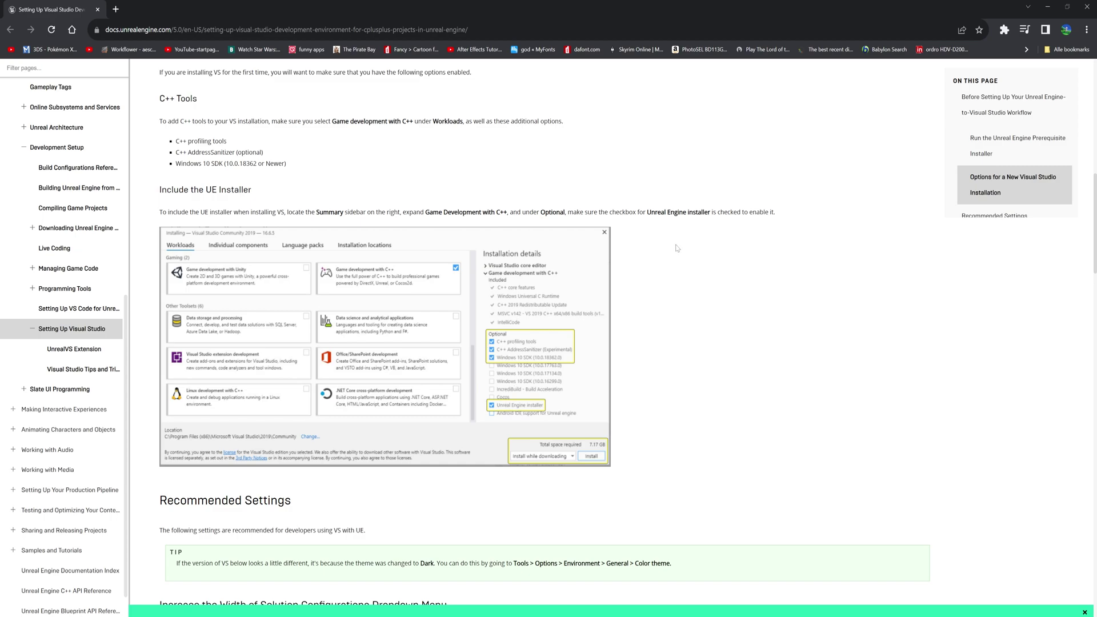
scroll(661, 304, down, 2)
scroll(581, 63, up, 15)
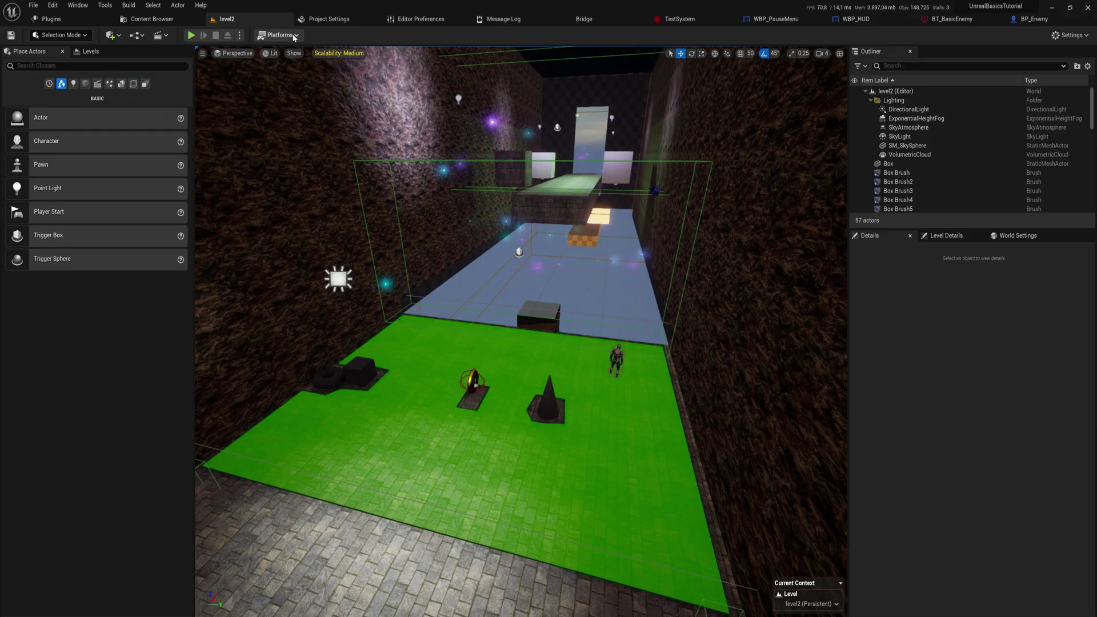
Review the Windows platform options again, then switch to the BP_Enemy blueprint.
click(277, 35)
mouse_move(310, 89)
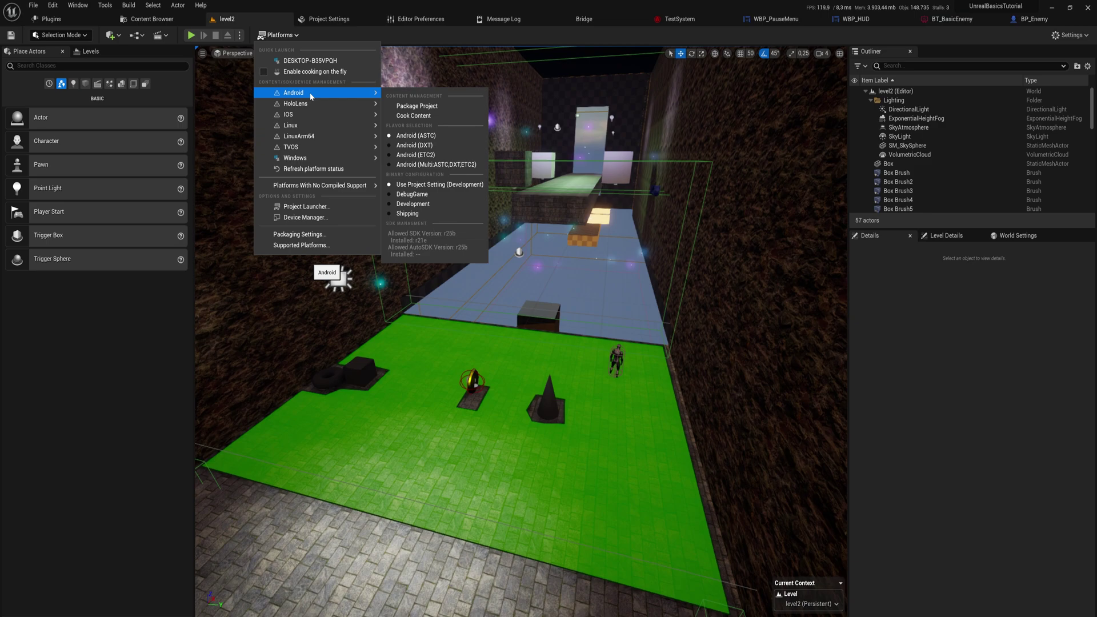
mouse_move(343, 158)
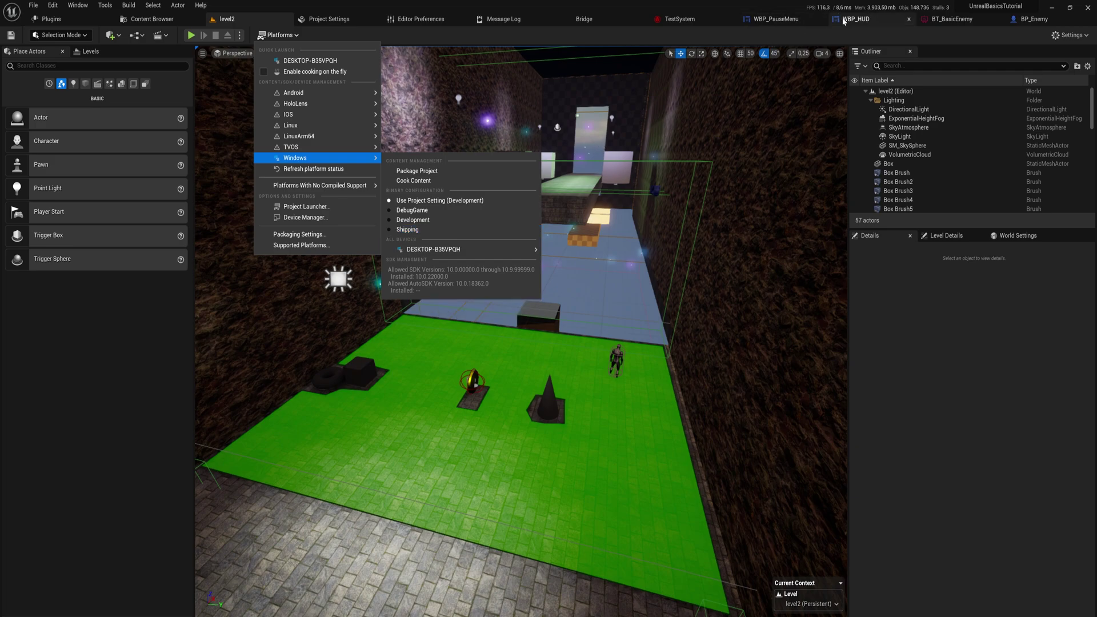
click(1035, 19)
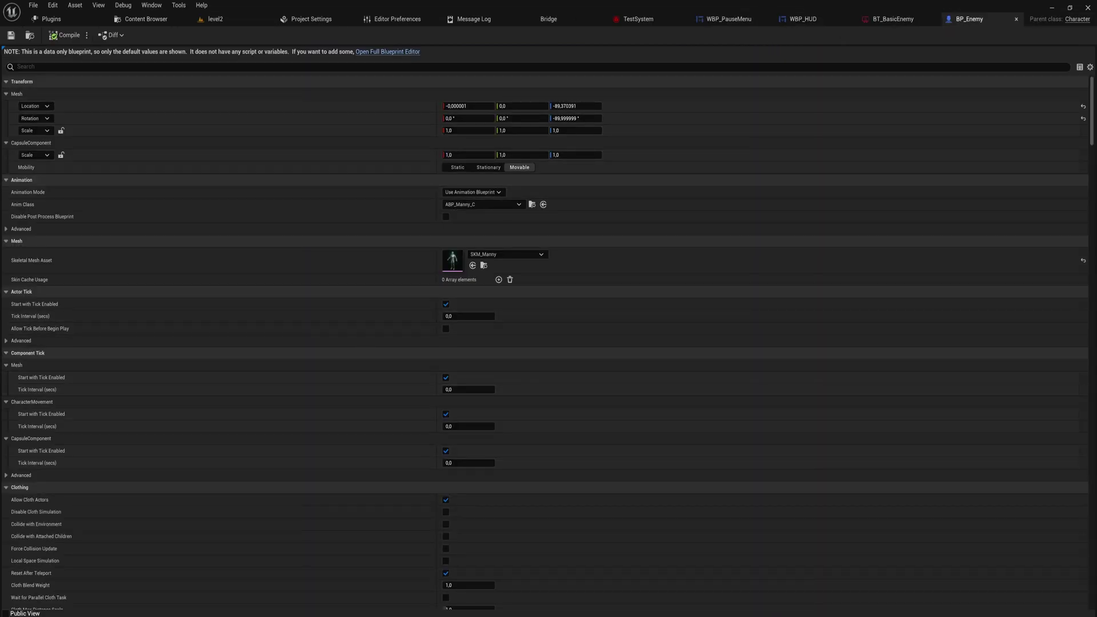
In BP_Enemy's full editor, add a Print String node, delete it, and return to level2.
click(391, 52)
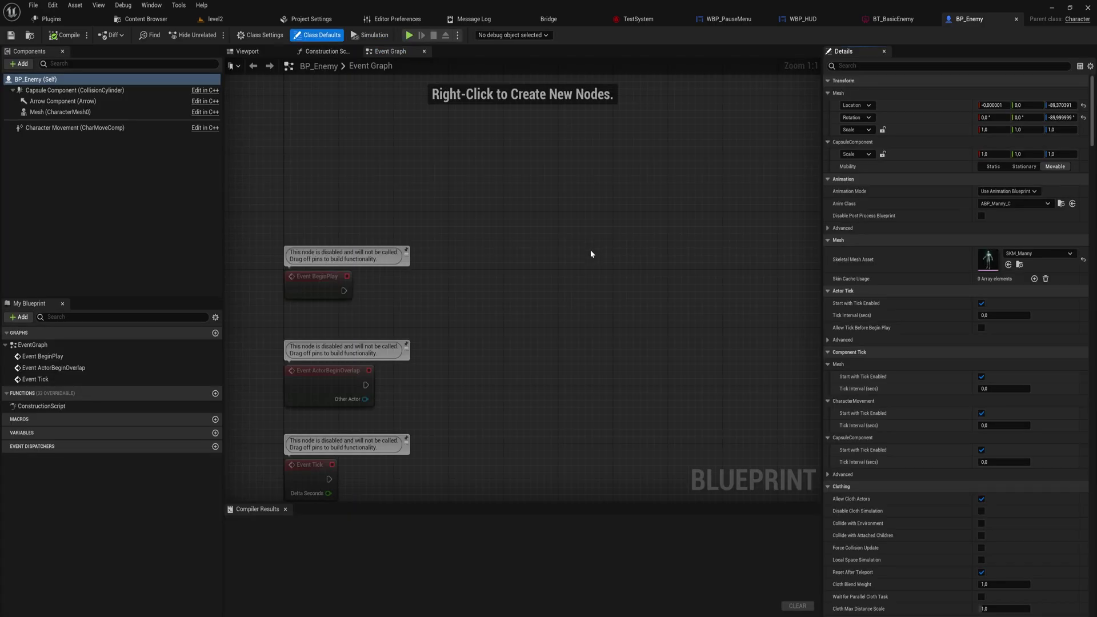
right_click(544, 227)
text(prn)
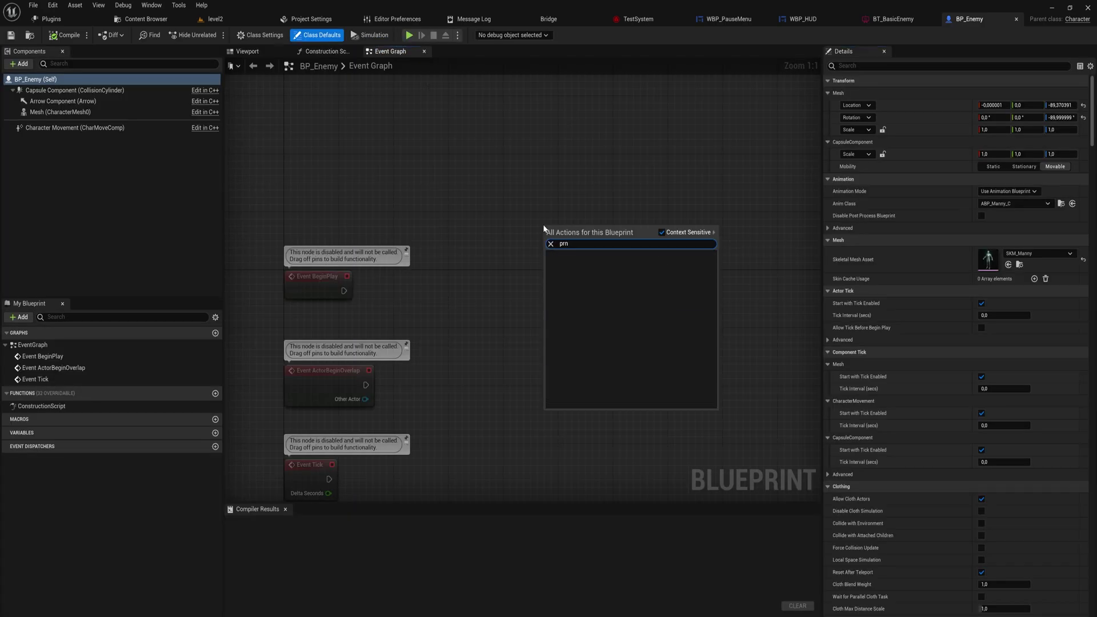
key(Return)
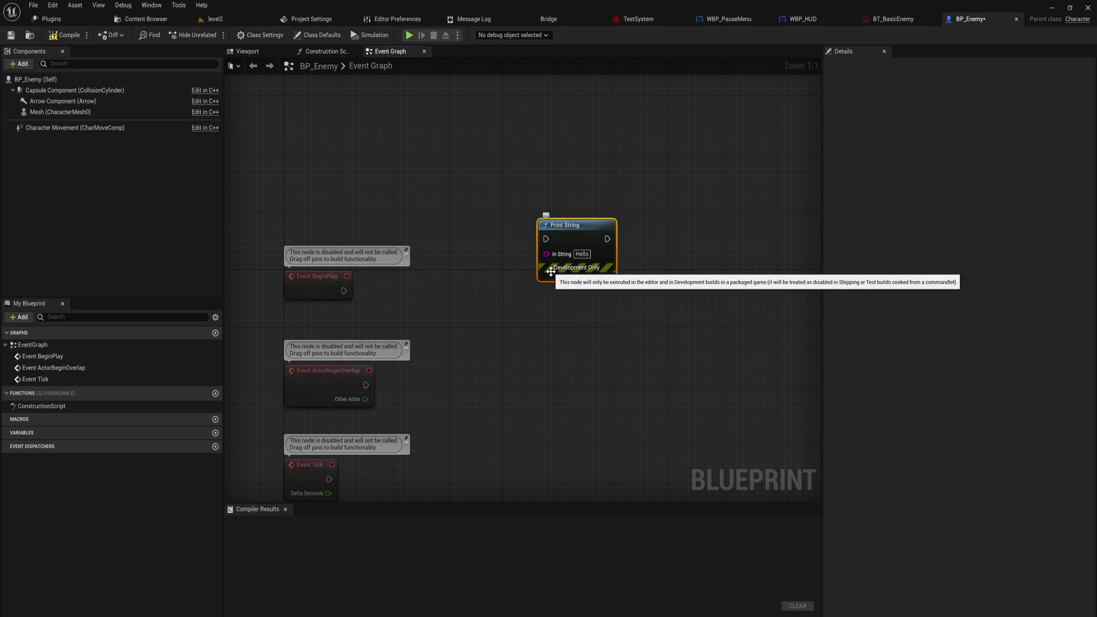
drag(646, 310, 554, 206)
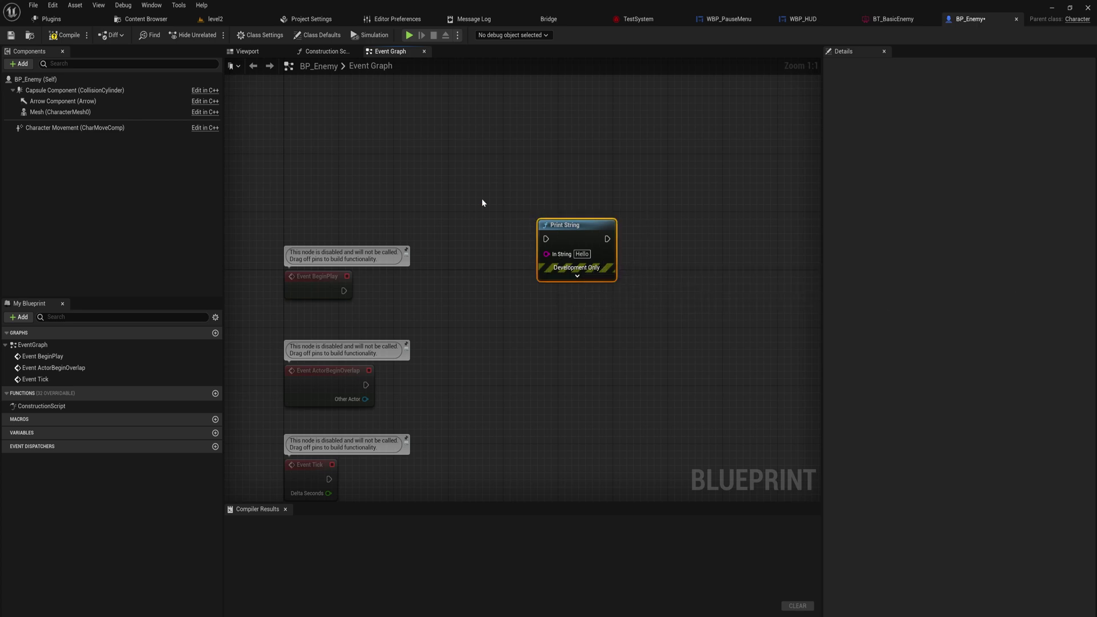
key(Delete)
click(216, 19)
Choose Shipping as the Windows Binary Configuration under Platforms.
click(282, 35)
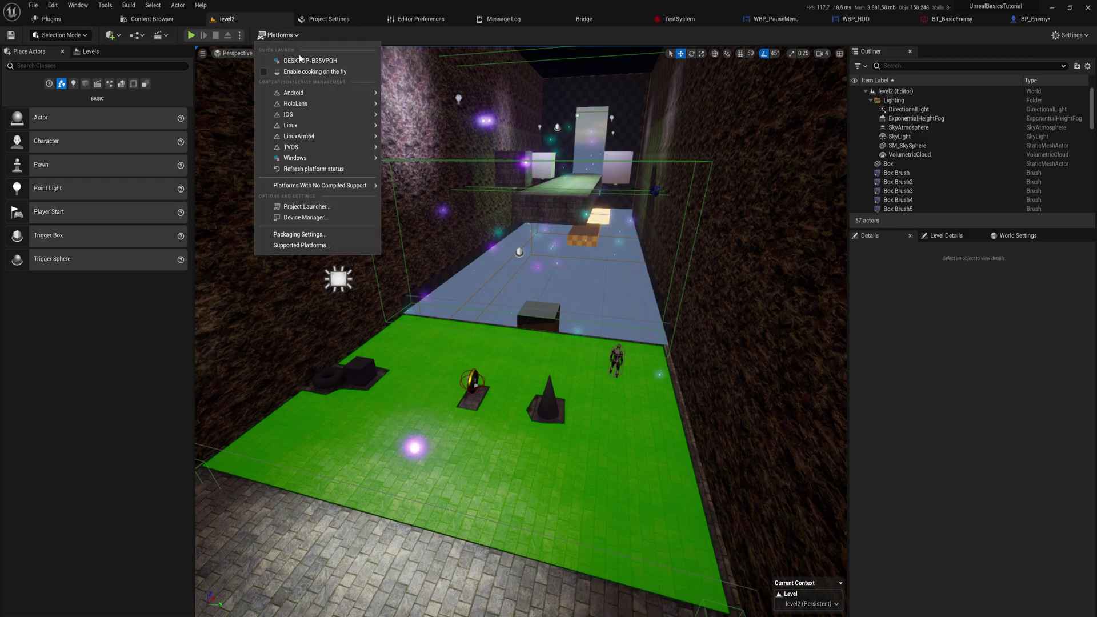
mouse_move(320, 158)
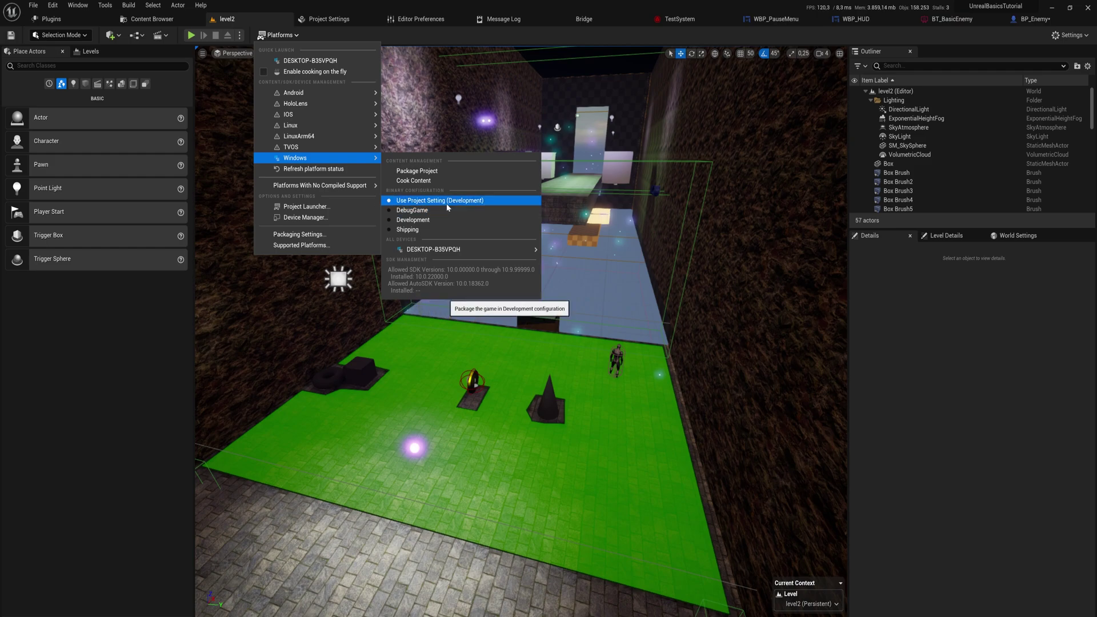
click(438, 229)
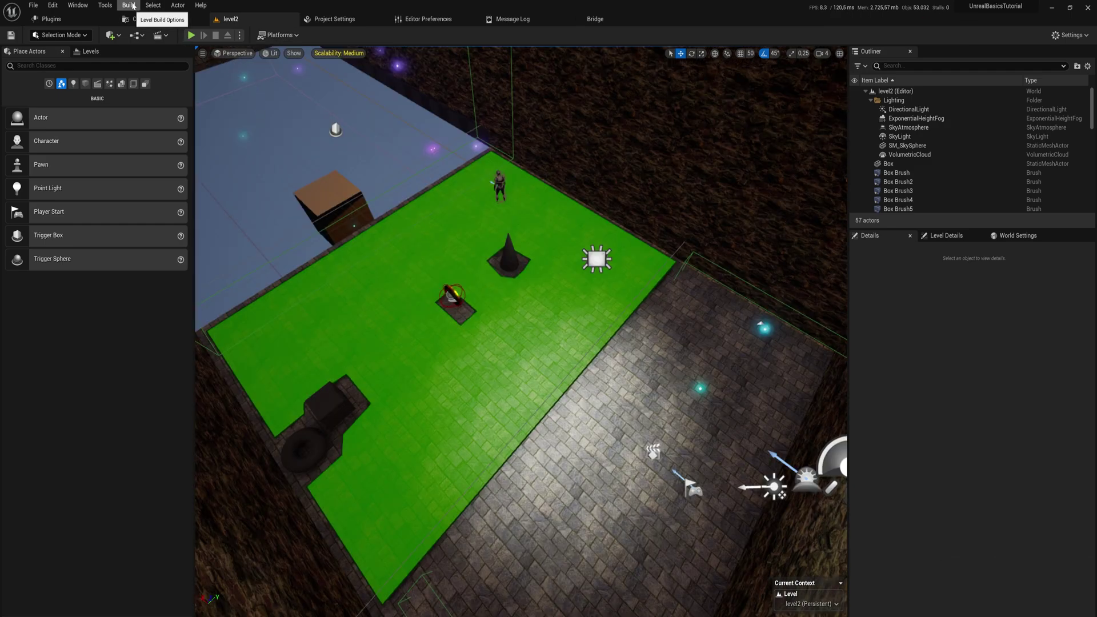
Look over the lighting options in the Build menu.
click(129, 6)
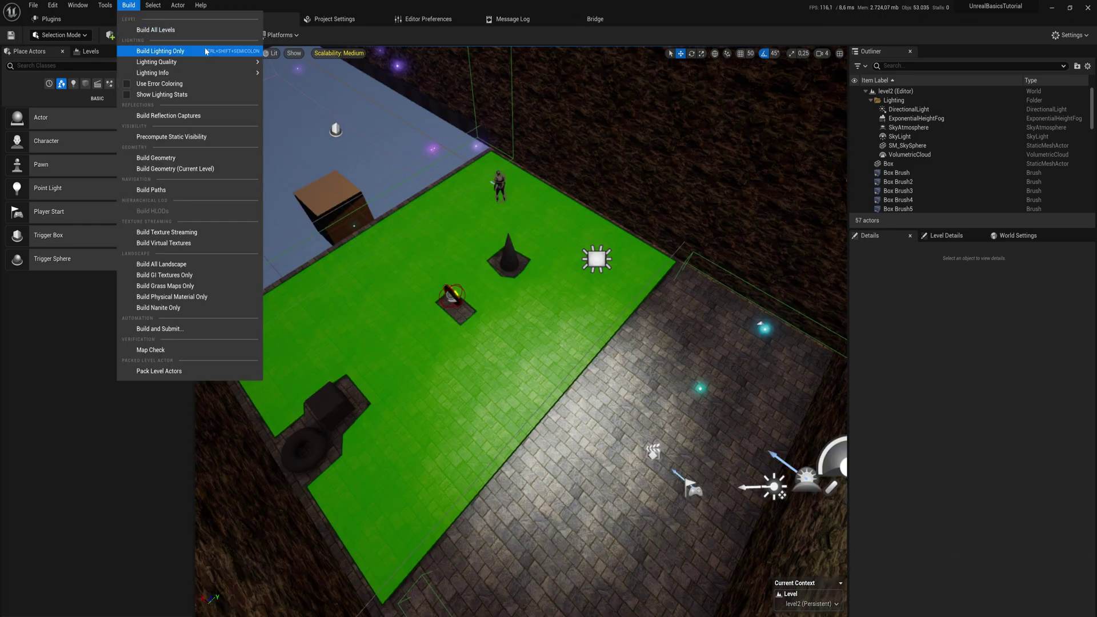
mouse_move(217, 64)
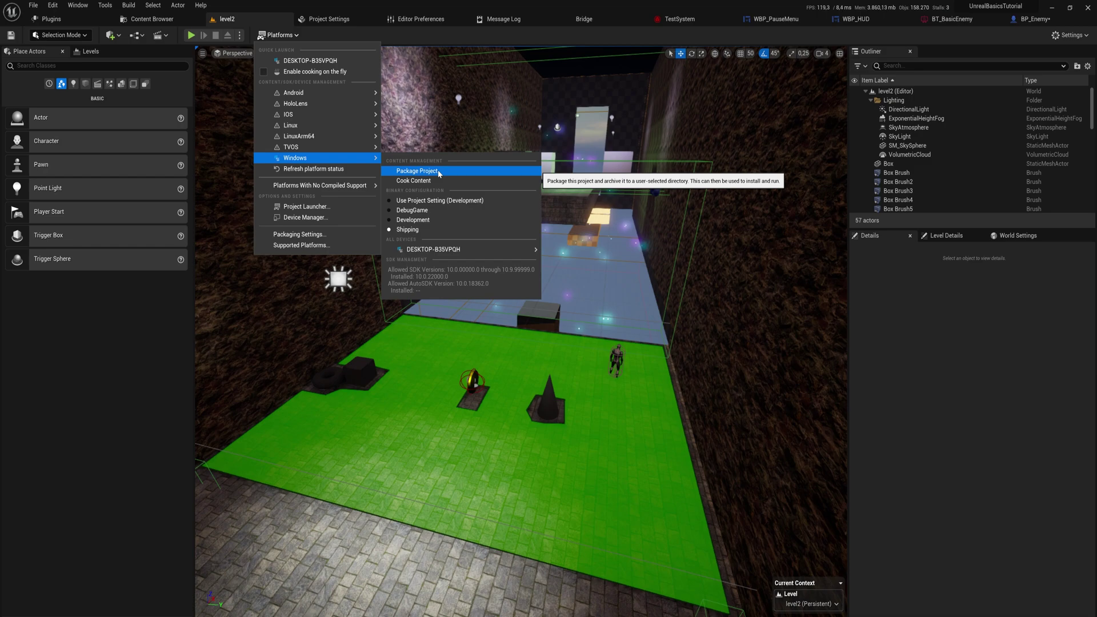
Package the project for Windows into a new Builds folder inside UnrealBasicsTutorial.
click(438, 171)
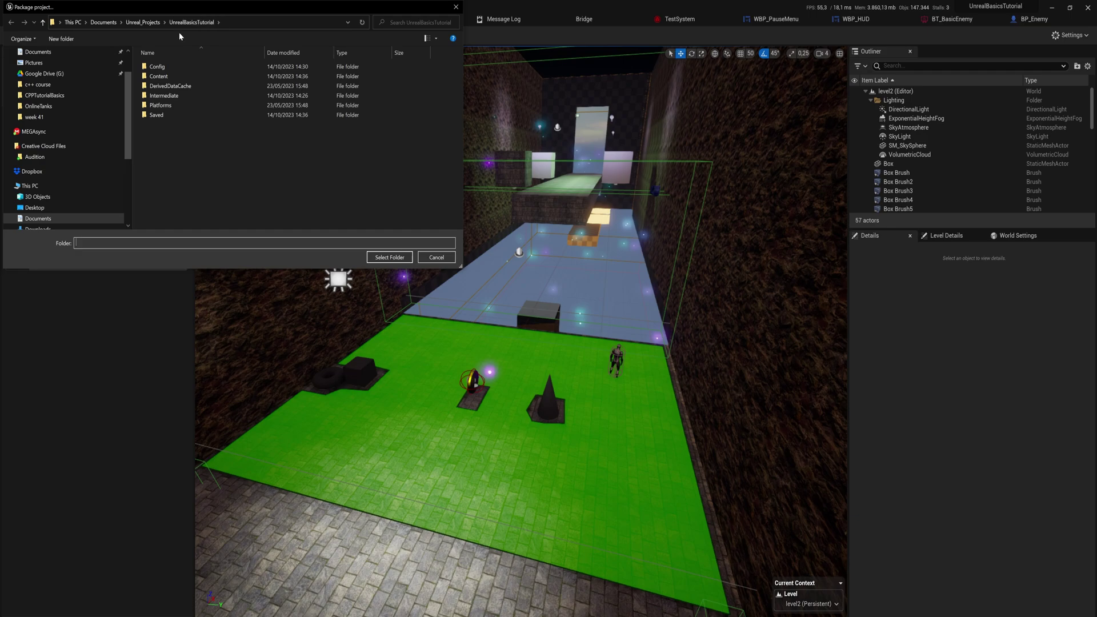
right_click(204, 149)
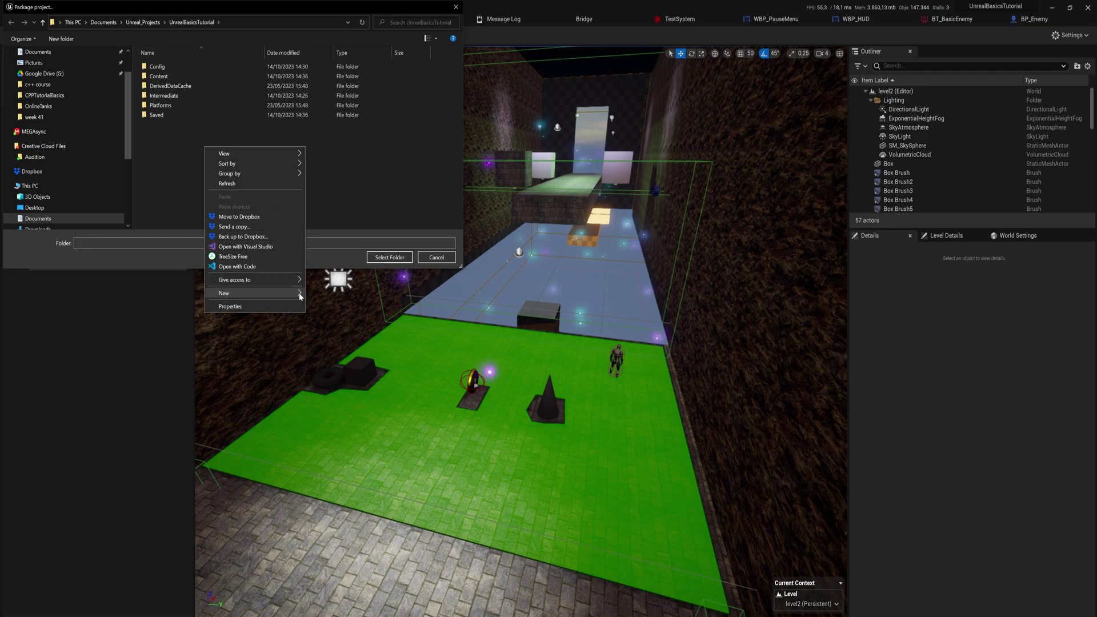
click(337, 293)
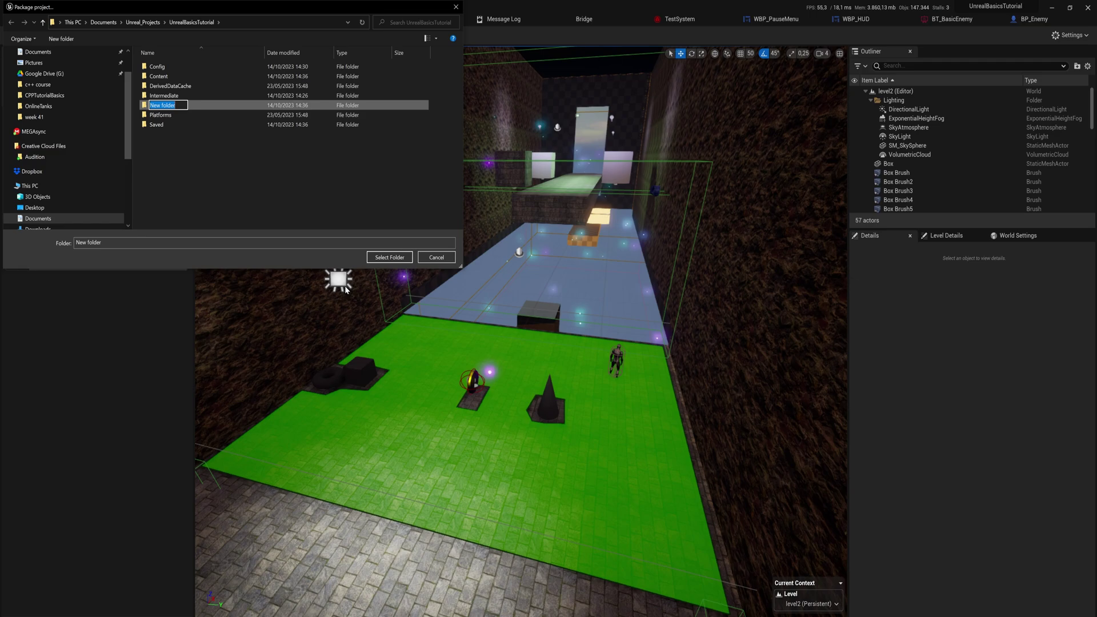
text(Builds)
key(Return)
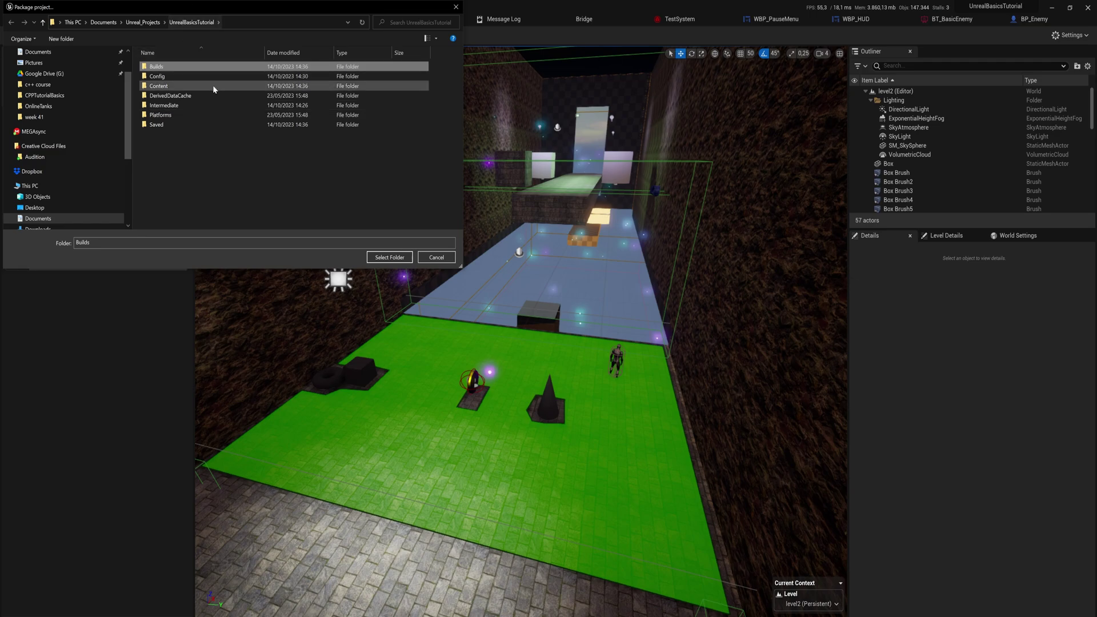
double_click(186, 66)
click(389, 258)
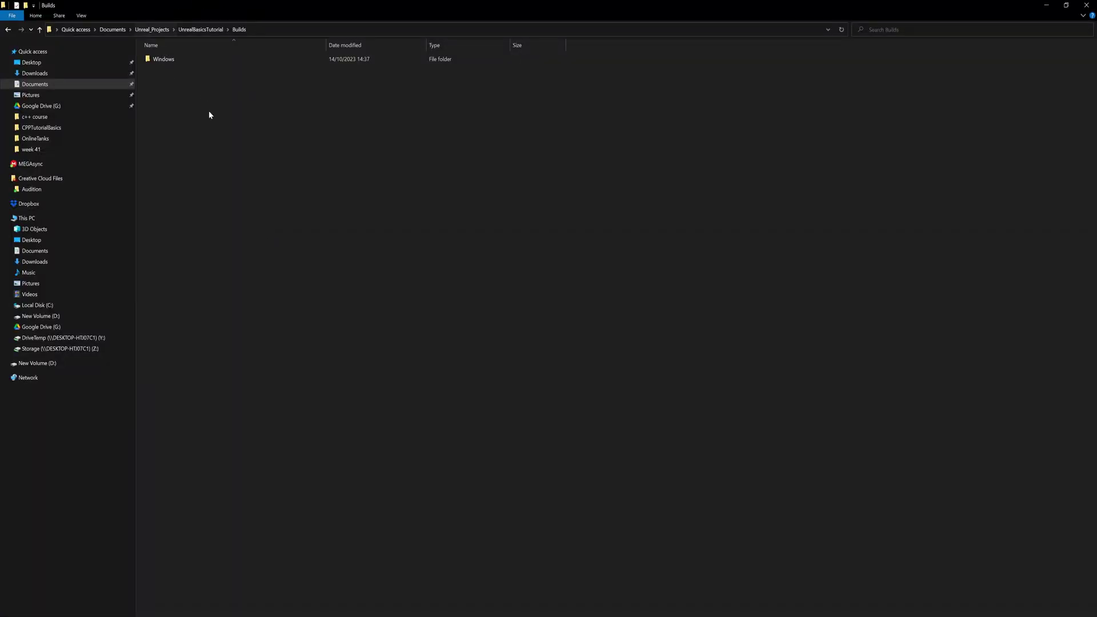
Launch UnrealBasicsTutorial.exe from the Windows build folder to run the packaged game.
double_click(206, 61)
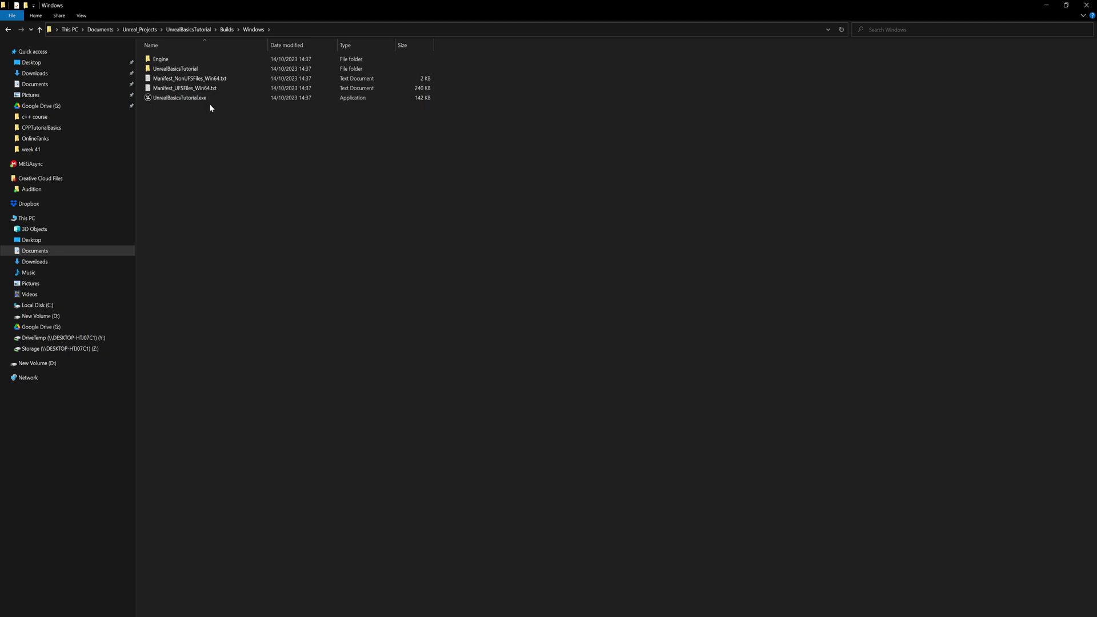
double_click(218, 101)
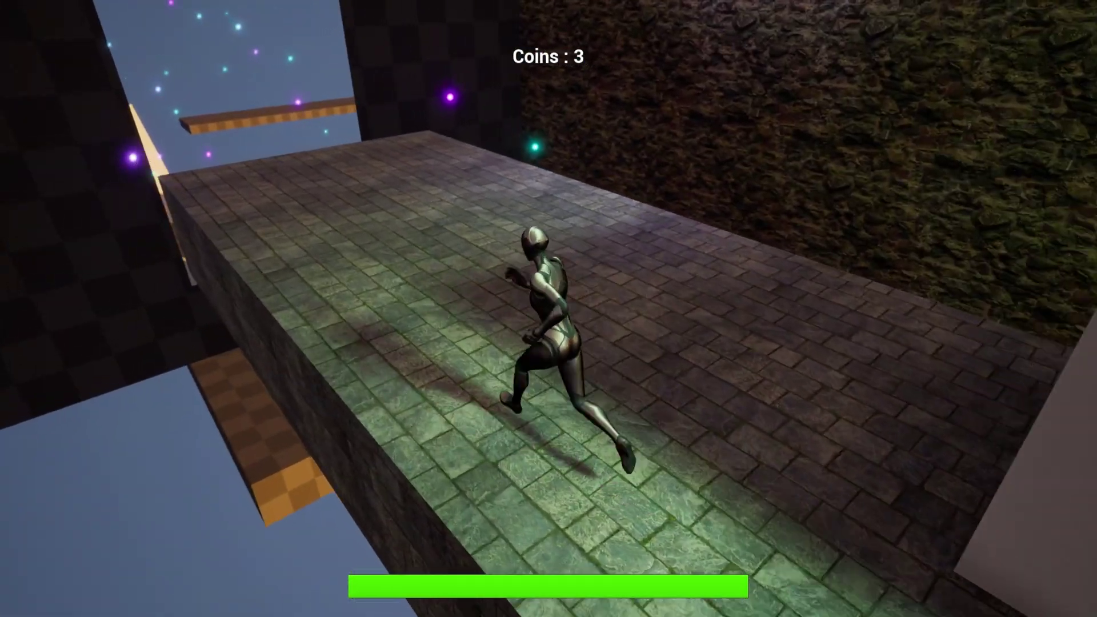
Run along the walkway, jump toward the glowing ledge, and climb over the white wall.
key(w)
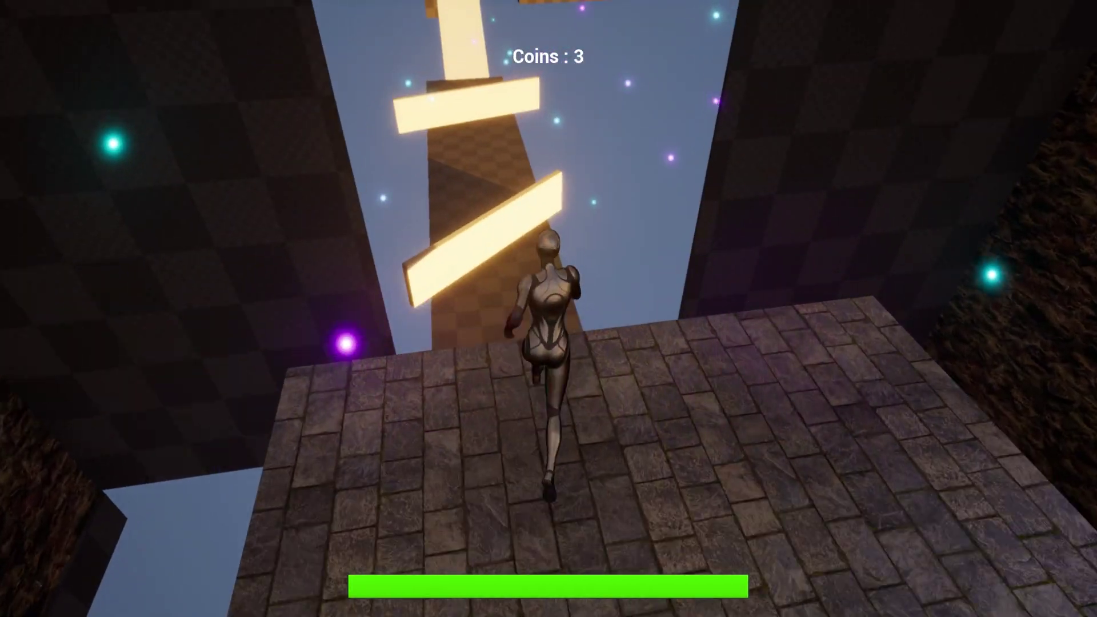
key(space)
key(w)
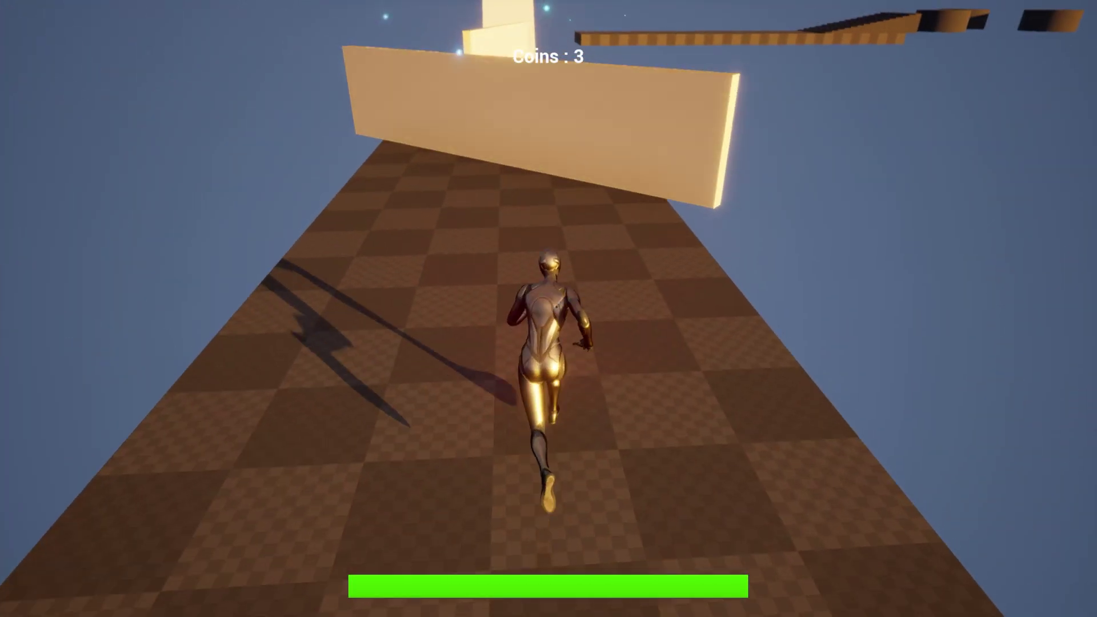
key(w)
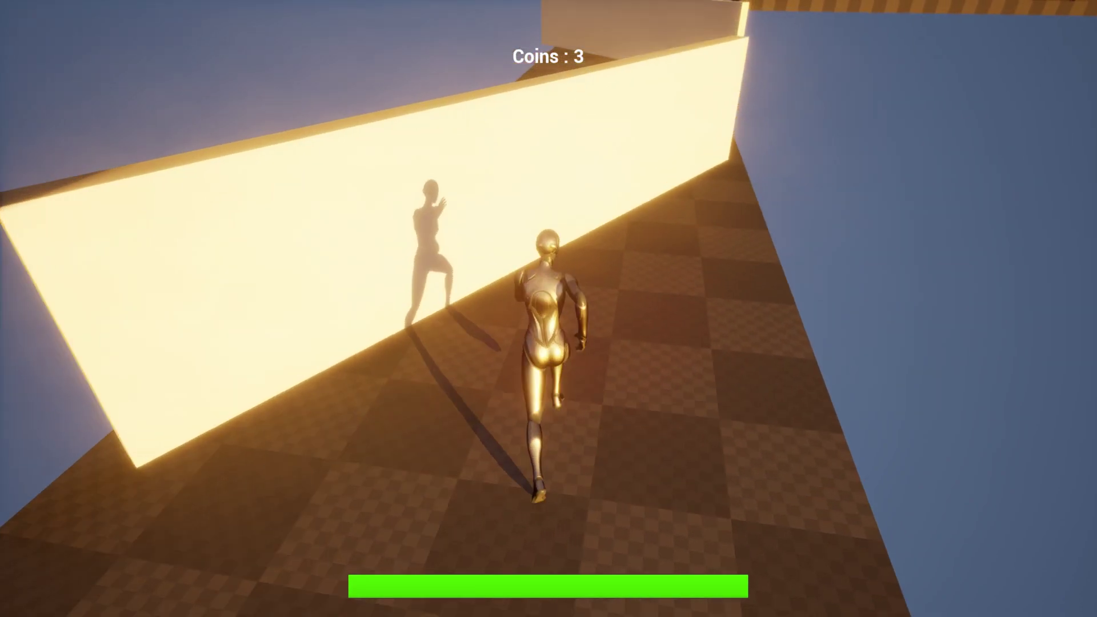
key(space)
key(s)
key(w)
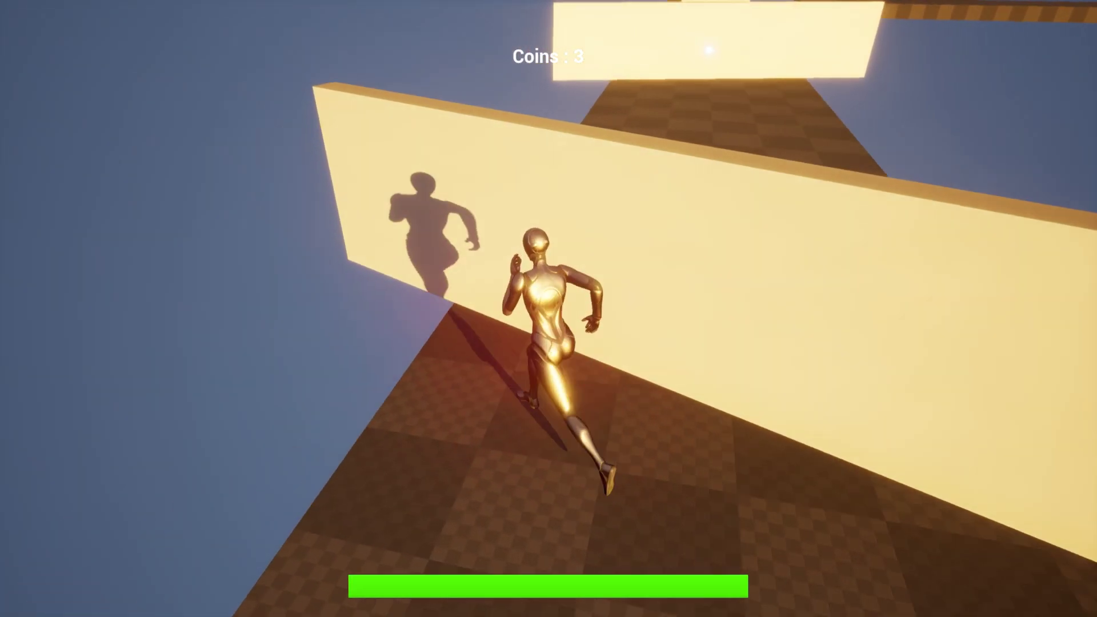
key(w)
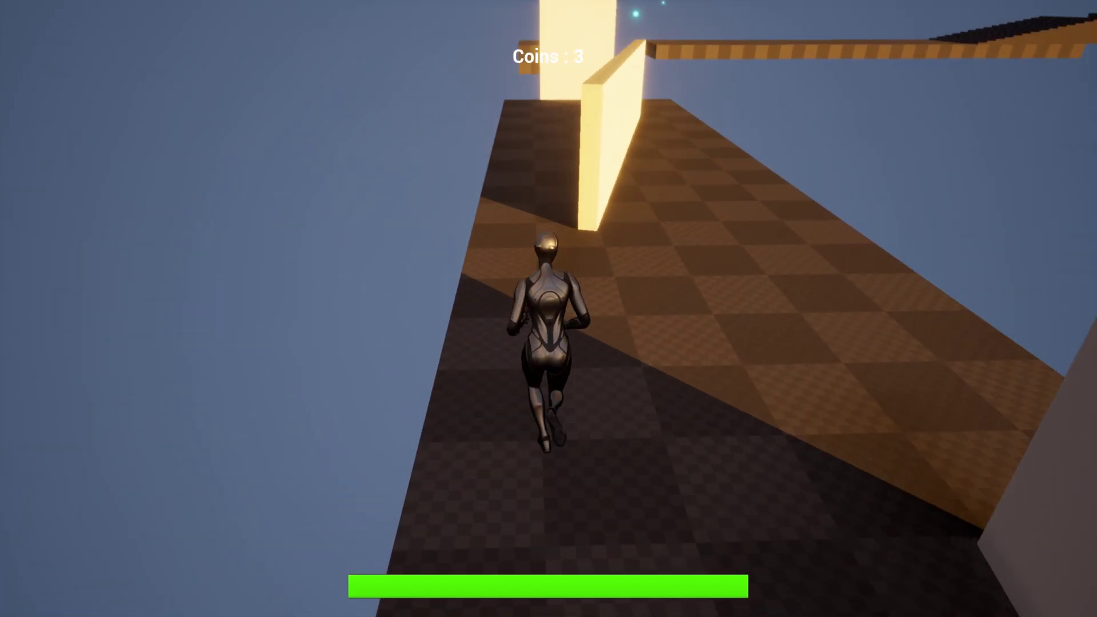
Run alongside the wall, double back left, and jump onto the glowing platform.
key(w)
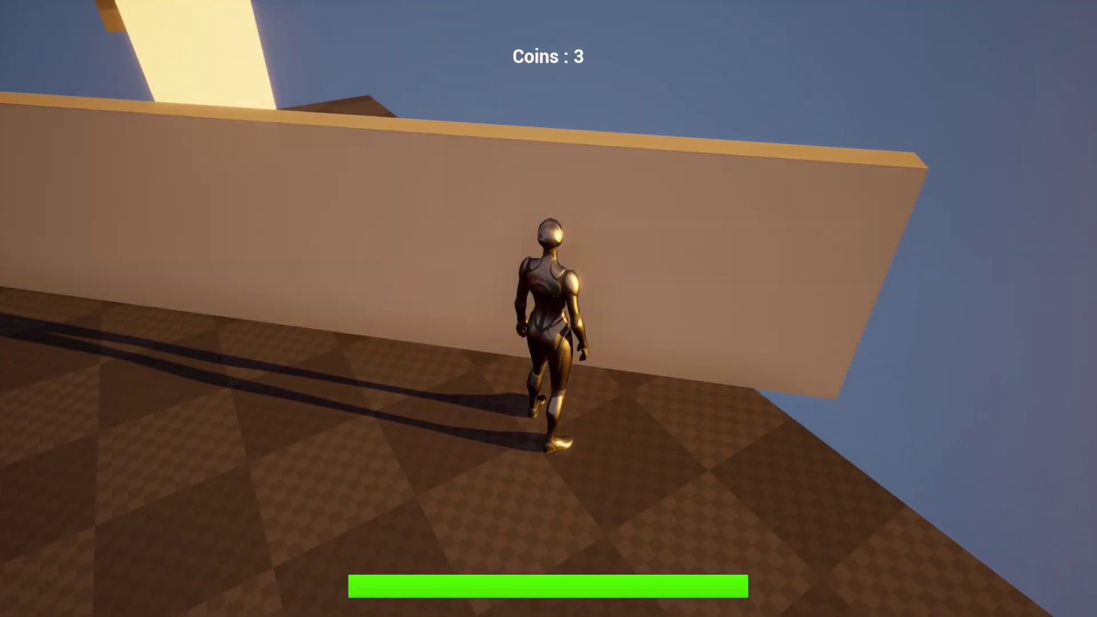
key(w)
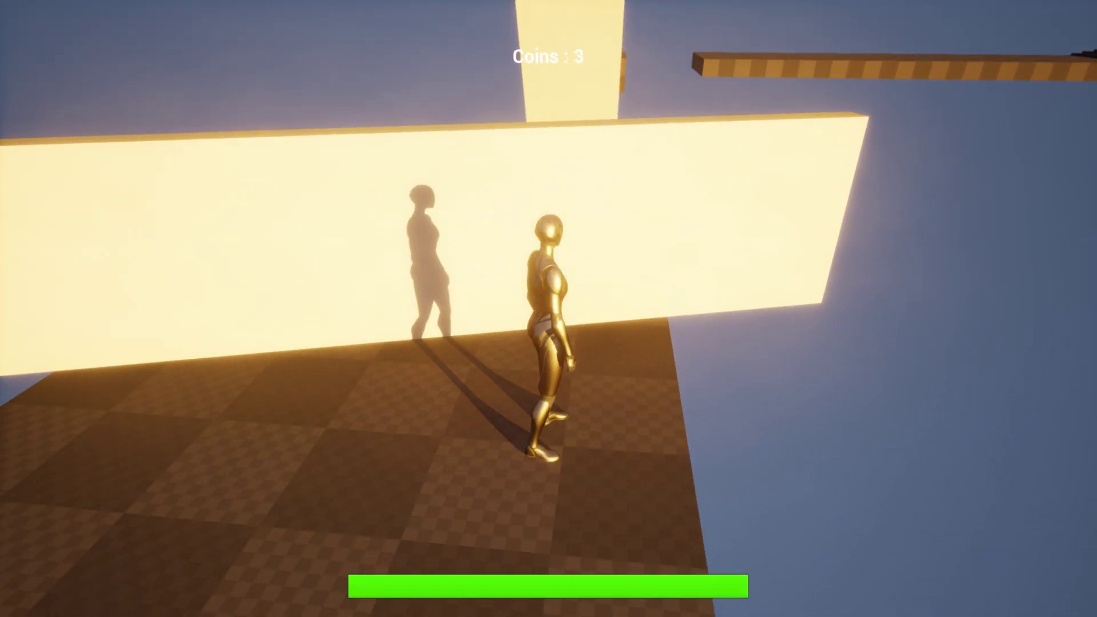
key(w)
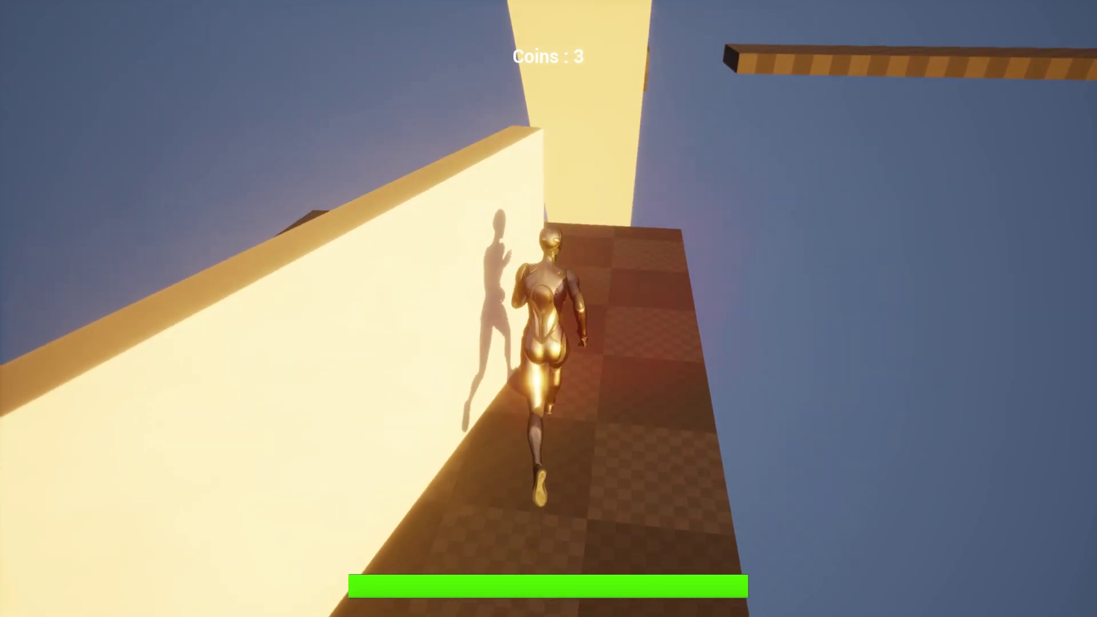
key(s)
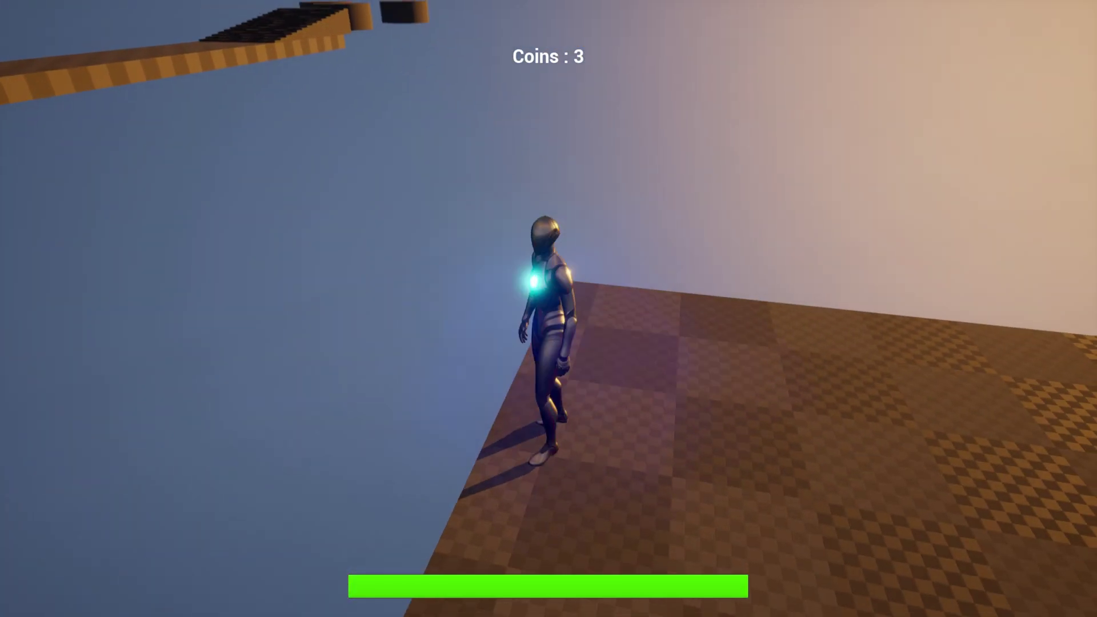
key(a)
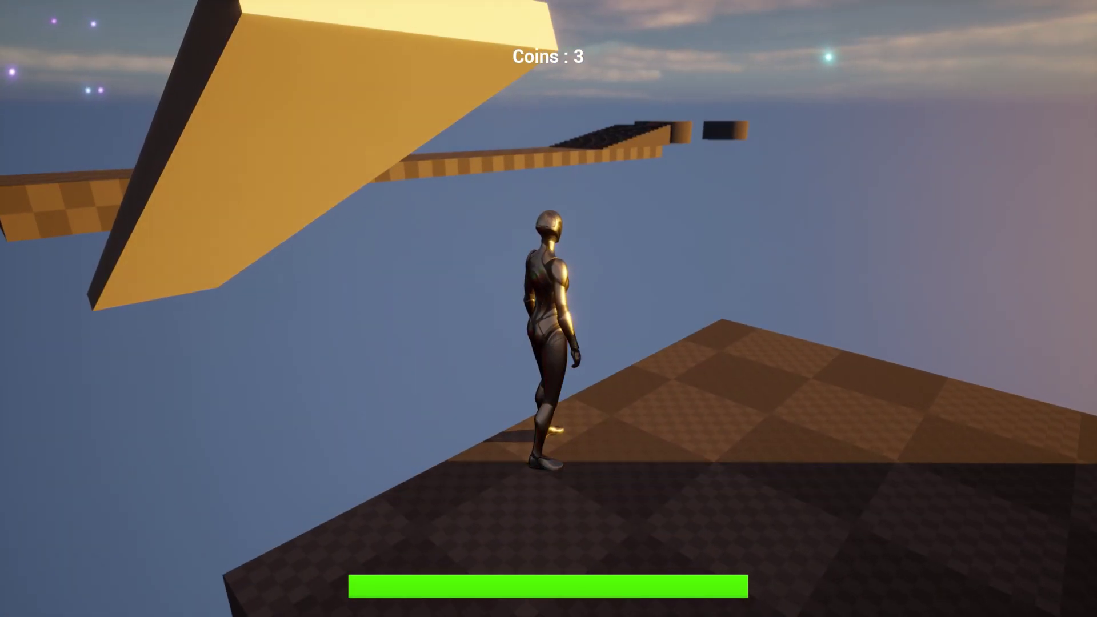
key(w)
key(space)
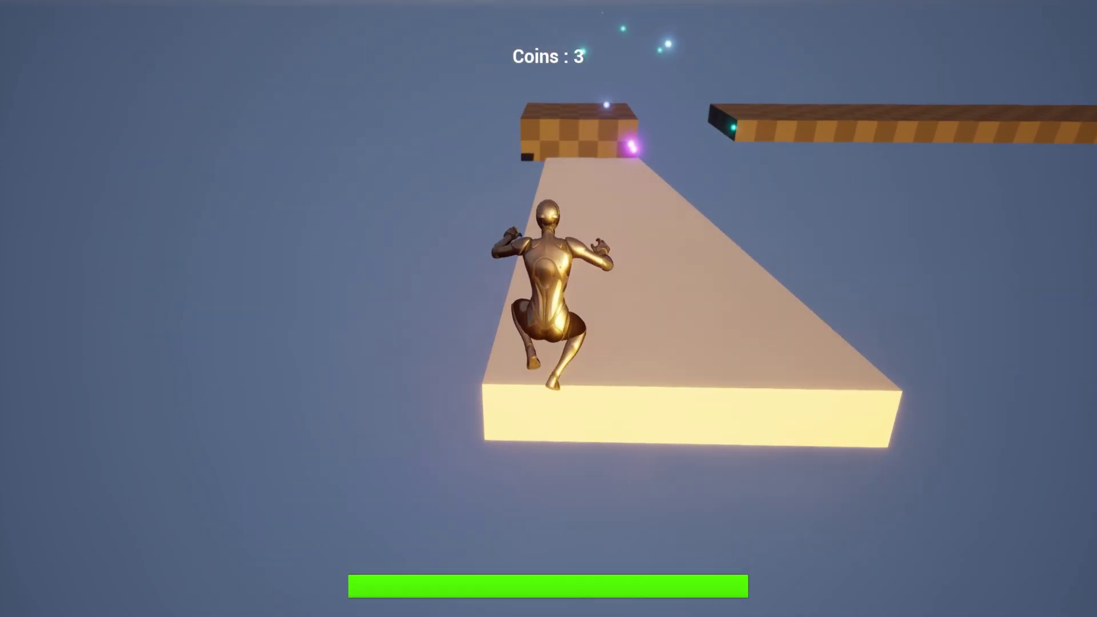
key(w)
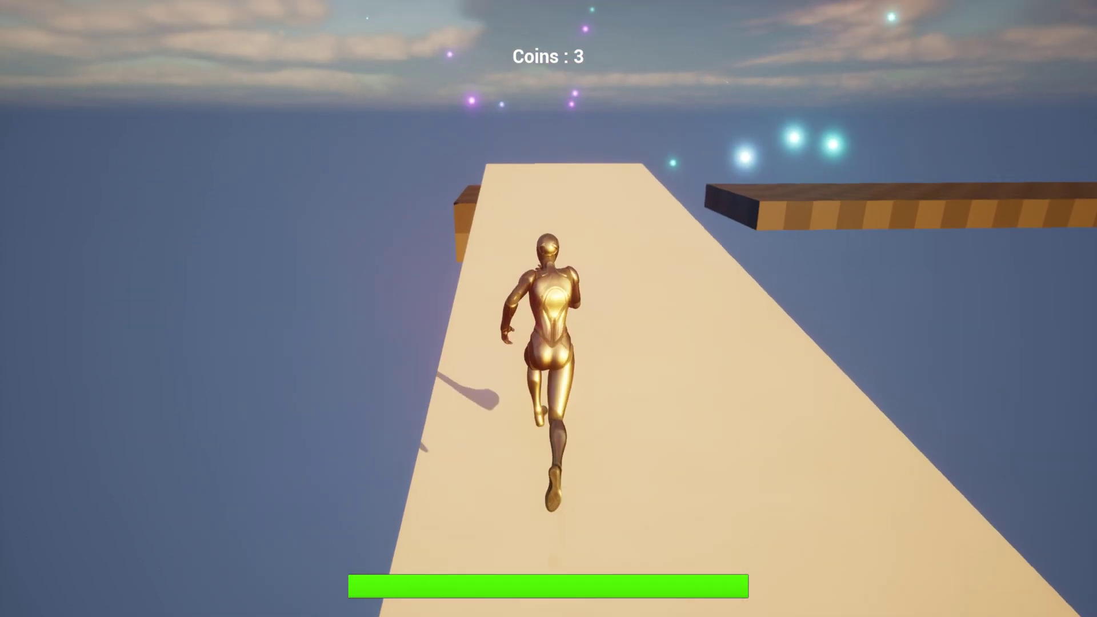